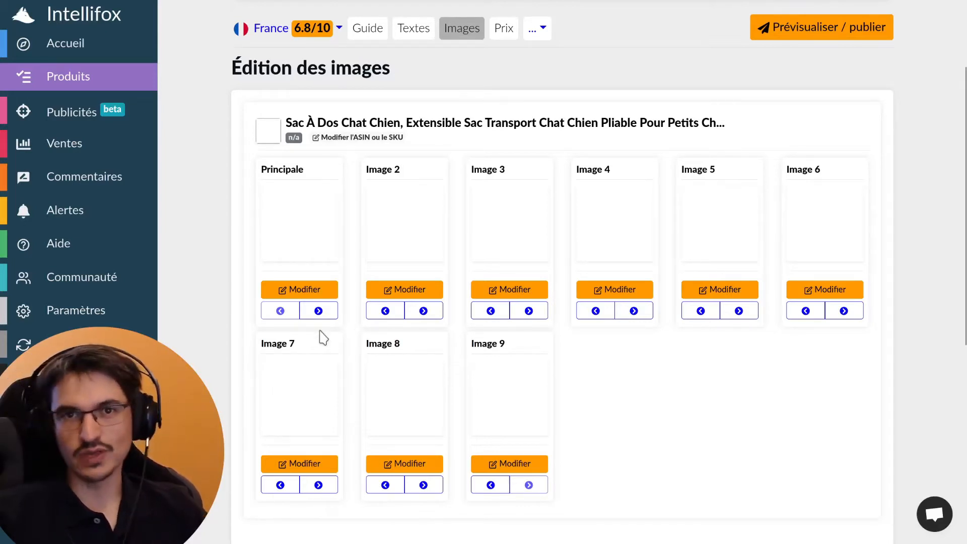
Open the Principale slot's image in the design editor, showing its blank white canvas
{"action": "left_click", "coordinate": [318, 311]}
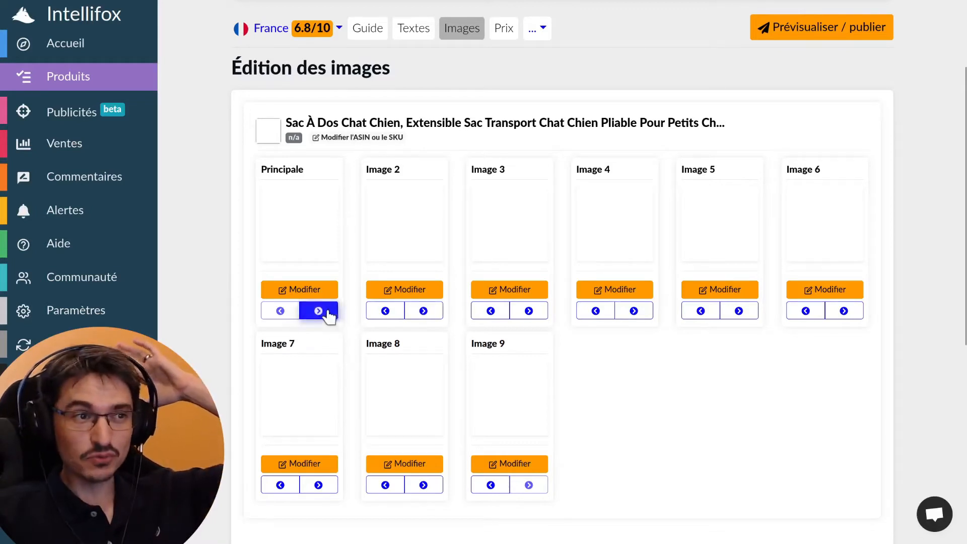
{"action": "left_click", "coordinate": [325, 273]}
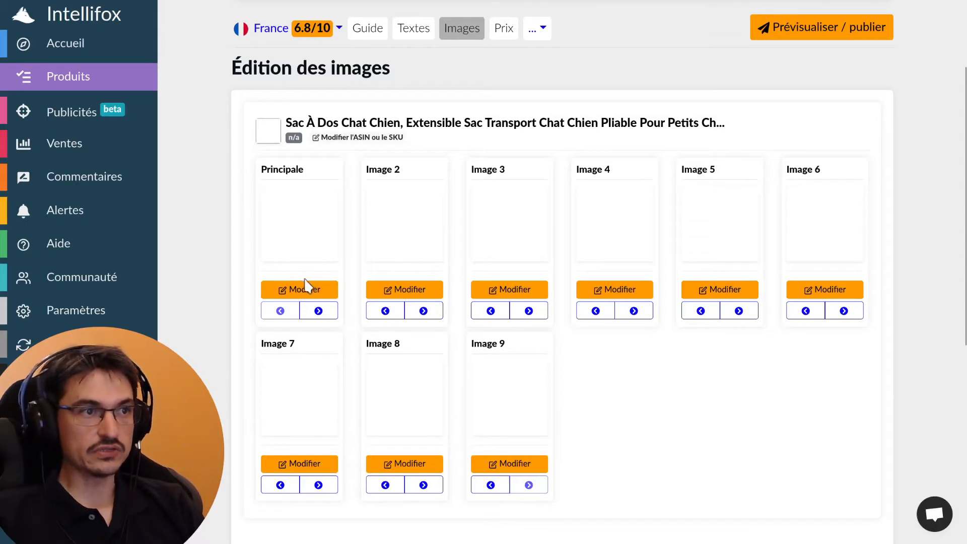
{"action": "left_click", "coordinate": [290, 250]}
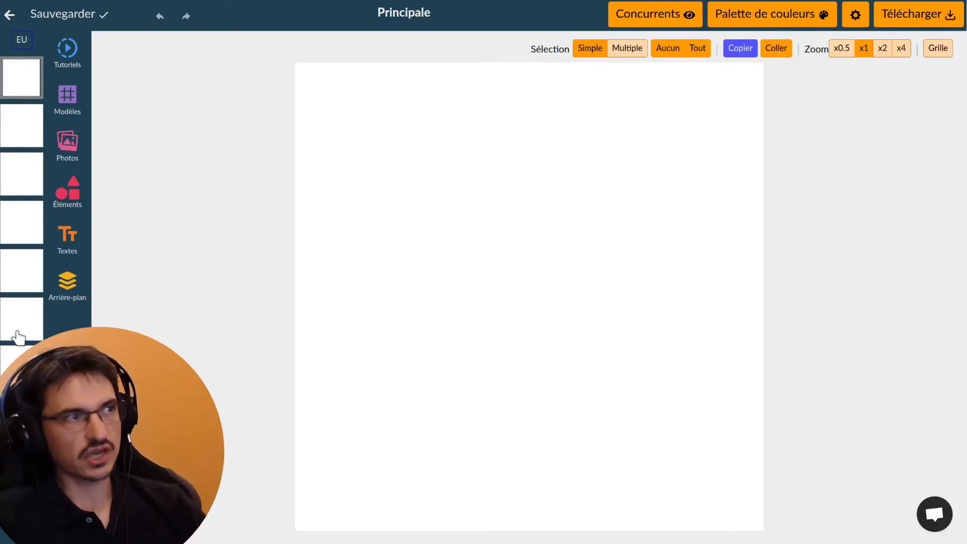
{"action": "left_click", "coordinate": [22, 42]}
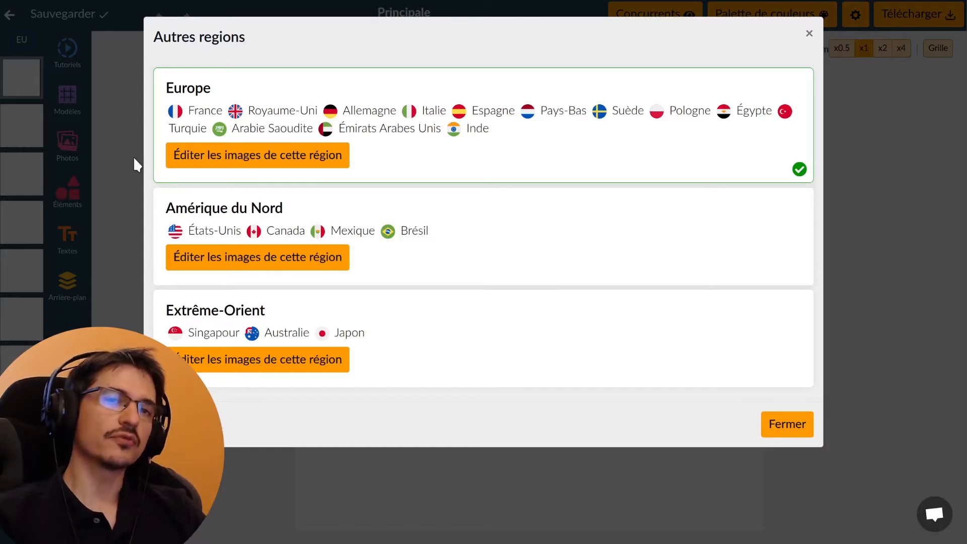
{"action": "left_click", "coordinate": [133, 156]}
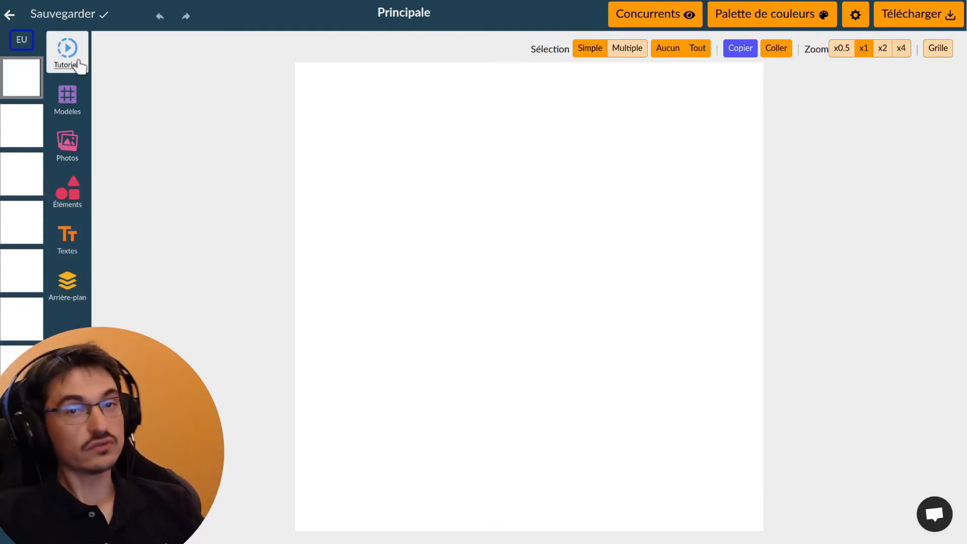
{"action": "left_click", "coordinate": [73, 97]}
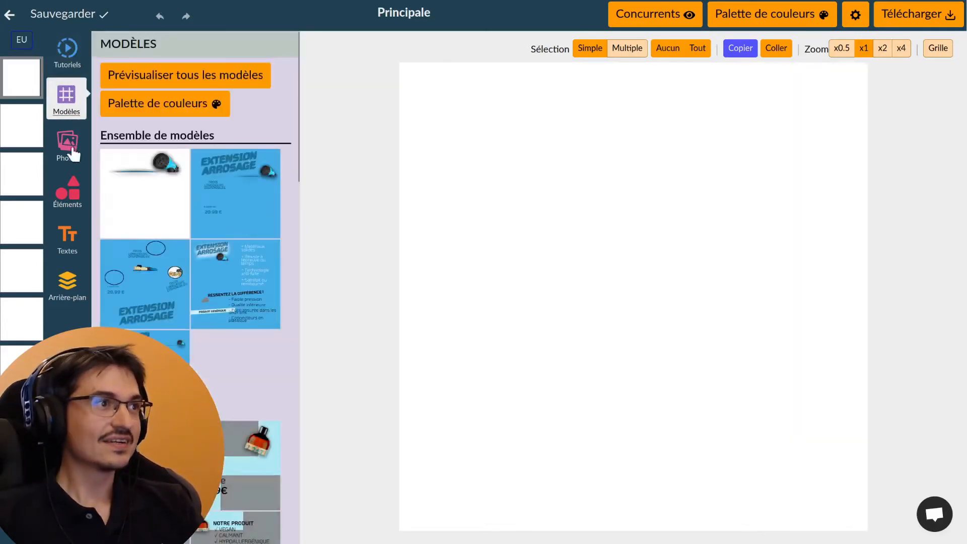
{"action": "left_click", "coordinate": [69, 146]}
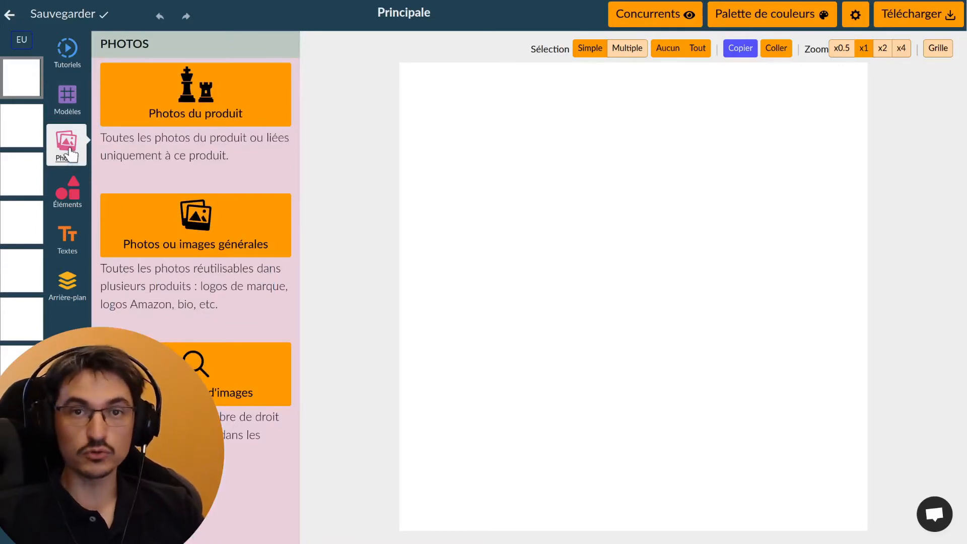
{"action": "left_click", "coordinate": [65, 199]}
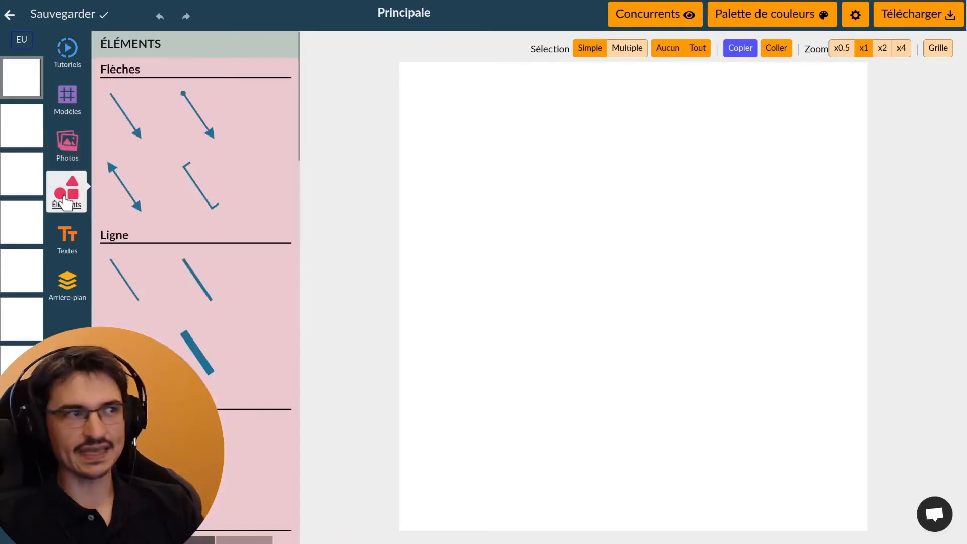
{"action": "scroll", "coordinate": [228, 212], "scroll_direction": "down", "scroll_amount": 4}
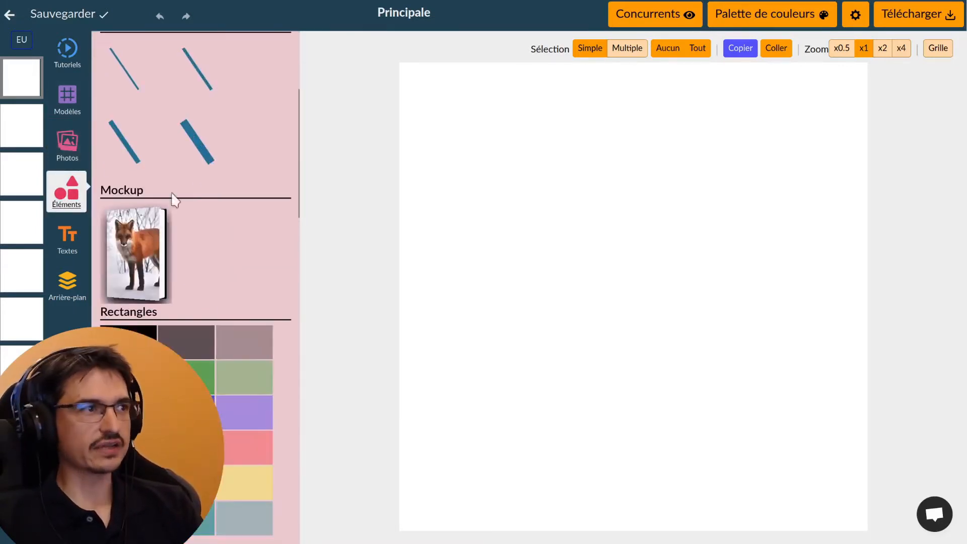
{"action": "left_click", "coordinate": [74, 234]}
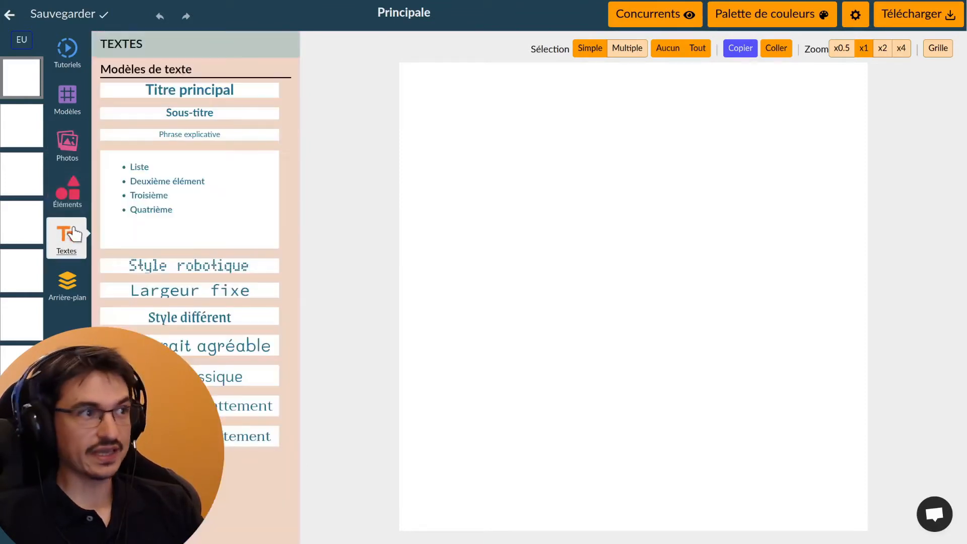
{"action": "left_click", "coordinate": [74, 298]}
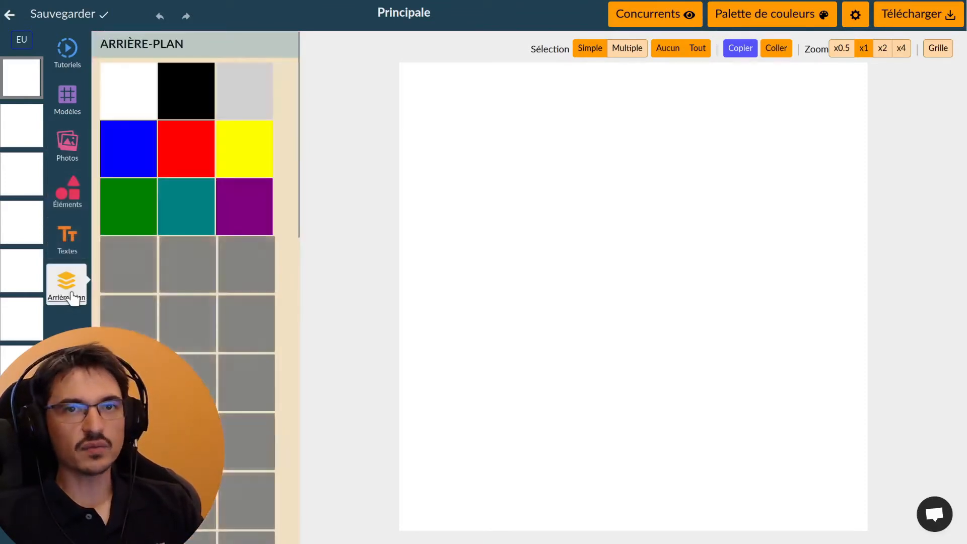
{"action": "left_click", "coordinate": [332, 199]}
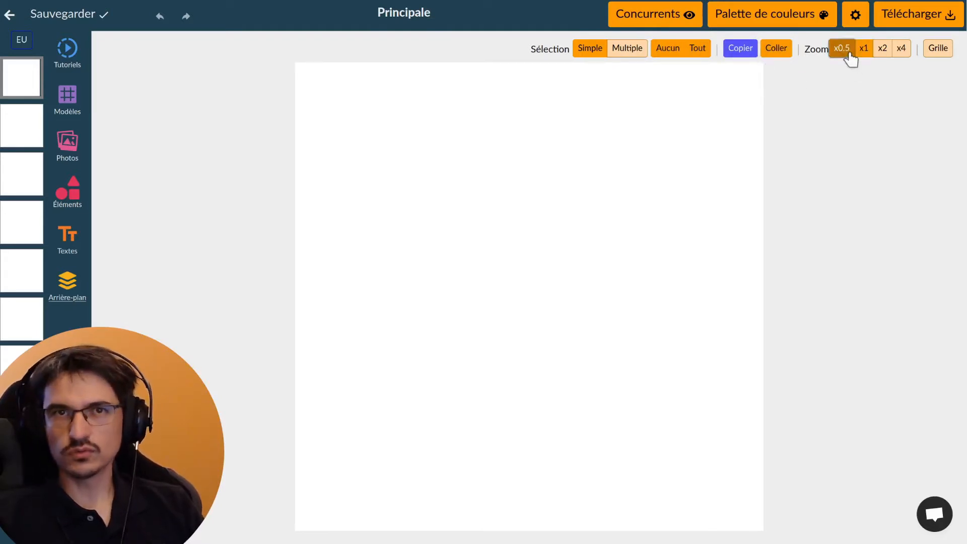
{"action": "left_click", "coordinate": [939, 49]}
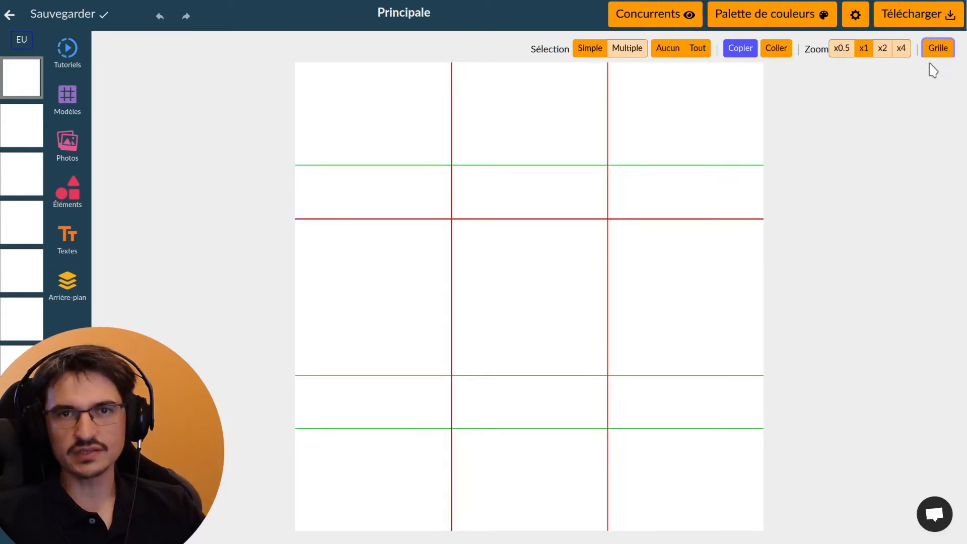
{"action": "left_click", "coordinate": [934, 54]}
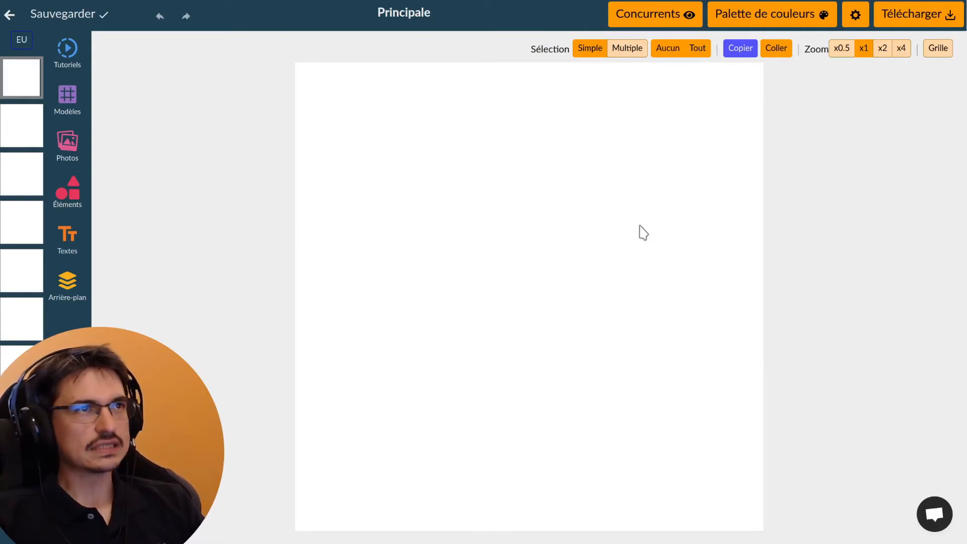
{"action": "left_click", "coordinate": [639, 19]}
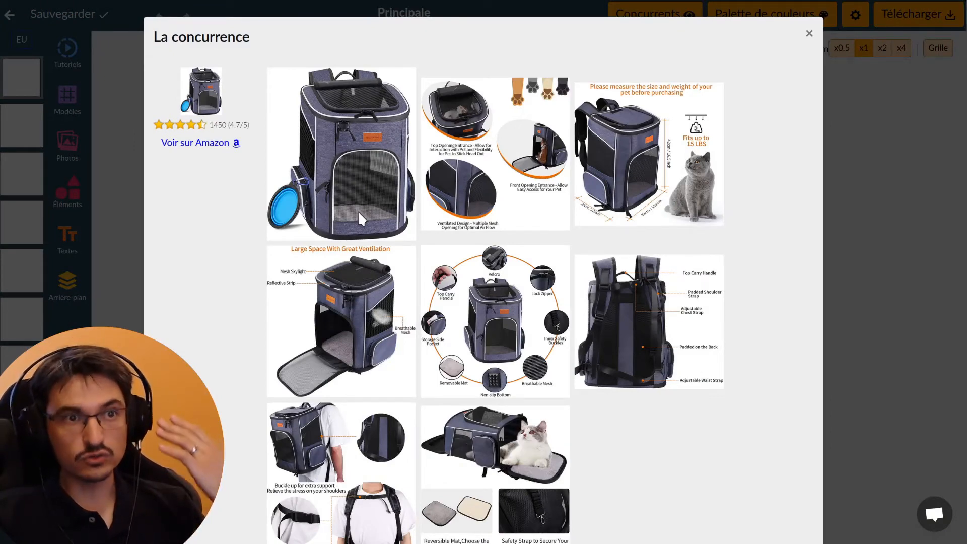
{"action": "scroll", "coordinate": [357, 261], "scroll_direction": "down", "scroll_amount": 10}
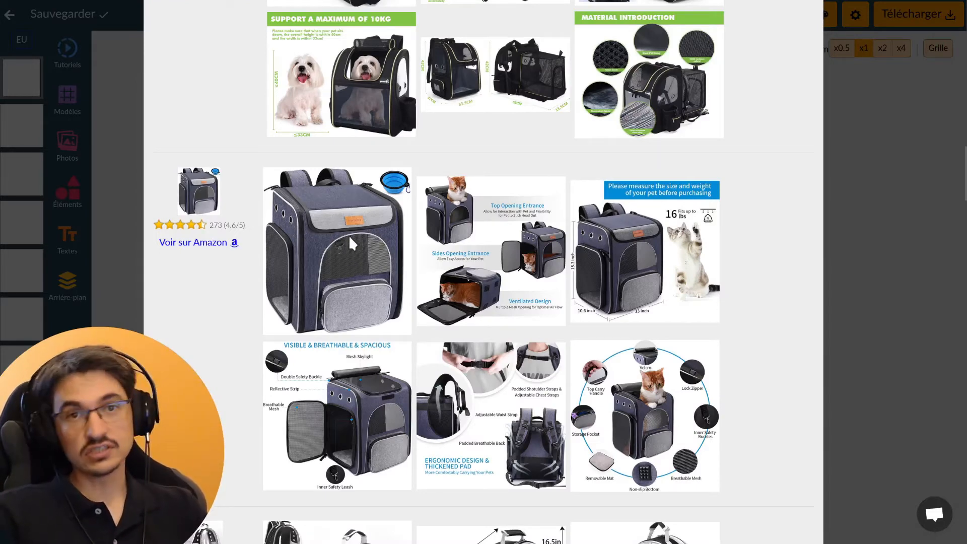
{"action": "scroll", "coordinate": [346, 234], "scroll_direction": "down", "scroll_amount": 10}
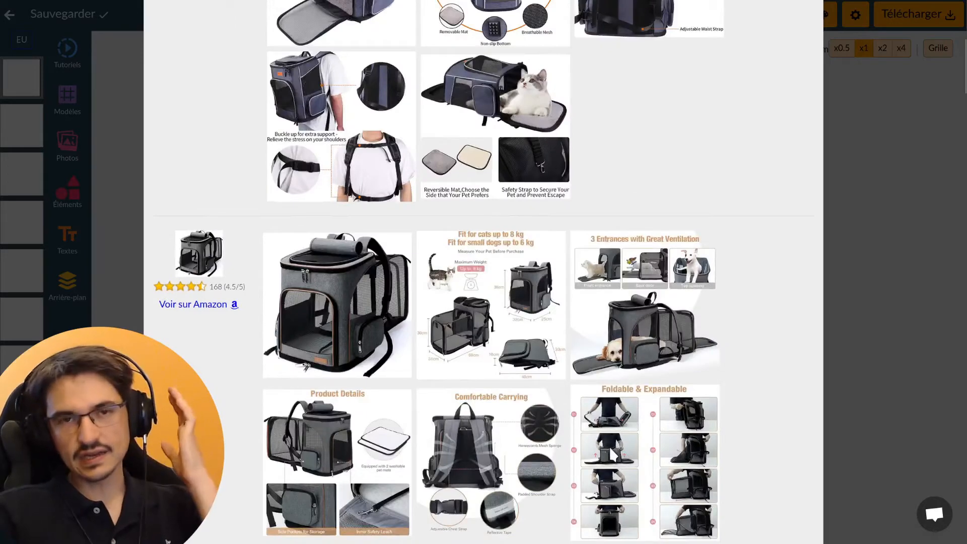
{"action": "scroll", "coordinate": [603, 464], "scroll_direction": "up", "scroll_amount": 7}
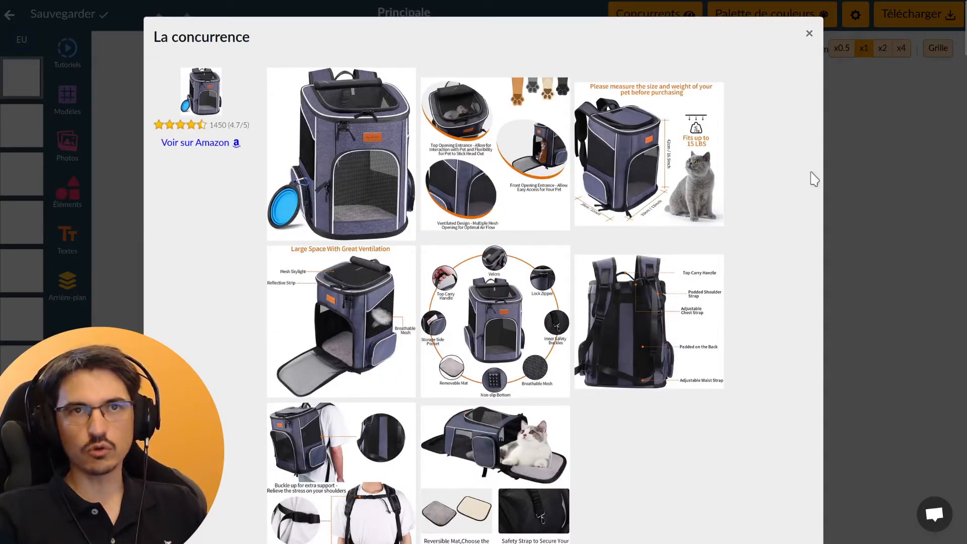
{"action": "left_click", "coordinate": [909, 212]}
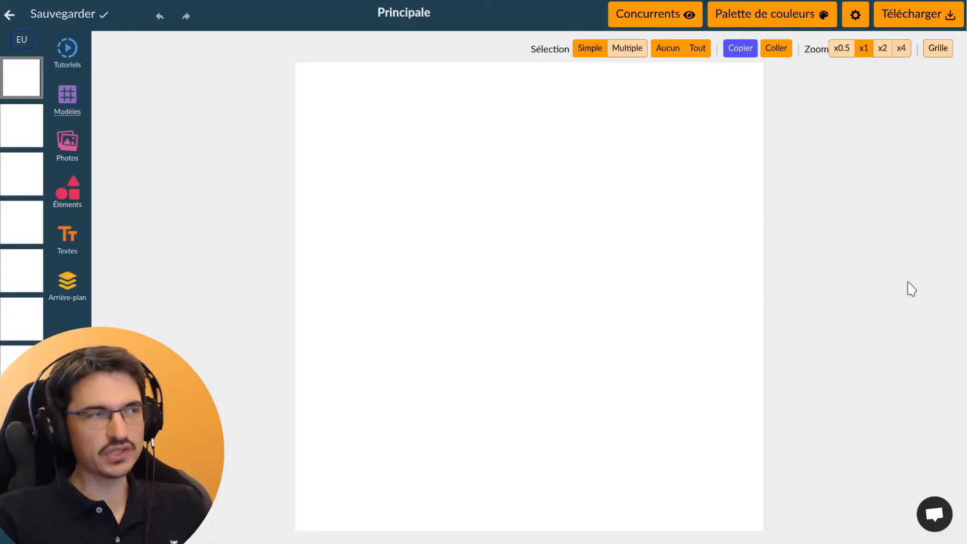
Preview all templates in the purple and green palettes, then apply the Extension Arrosage template
{"action": "left_click", "coordinate": [74, 110]}
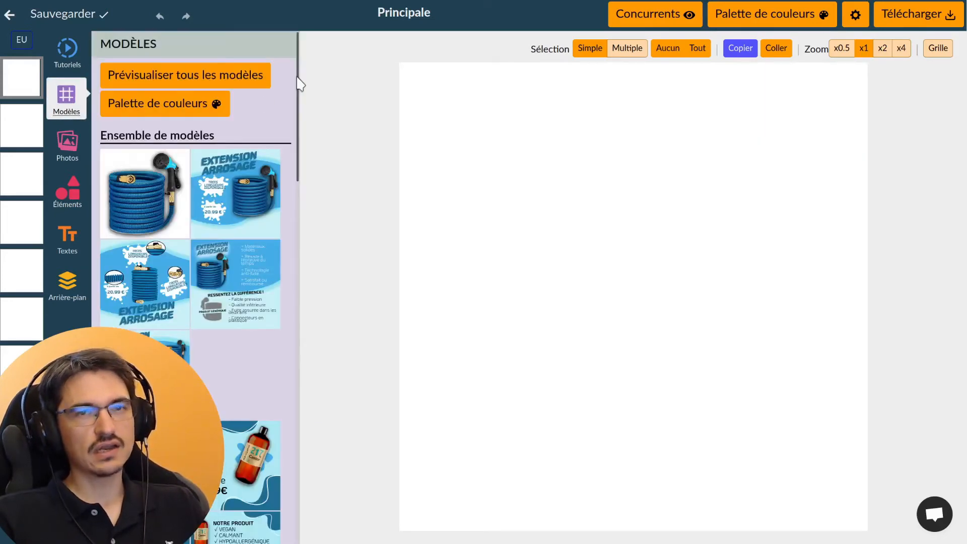
{"action": "left_click_drag", "start_coordinate": [297, 83], "coordinate": [305, 65]}
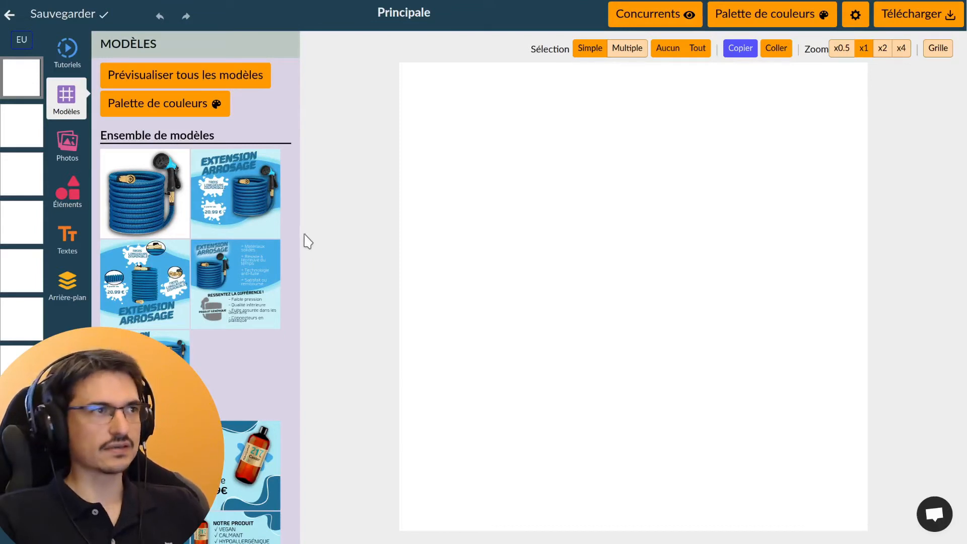
{"action": "left_click", "coordinate": [239, 85]}
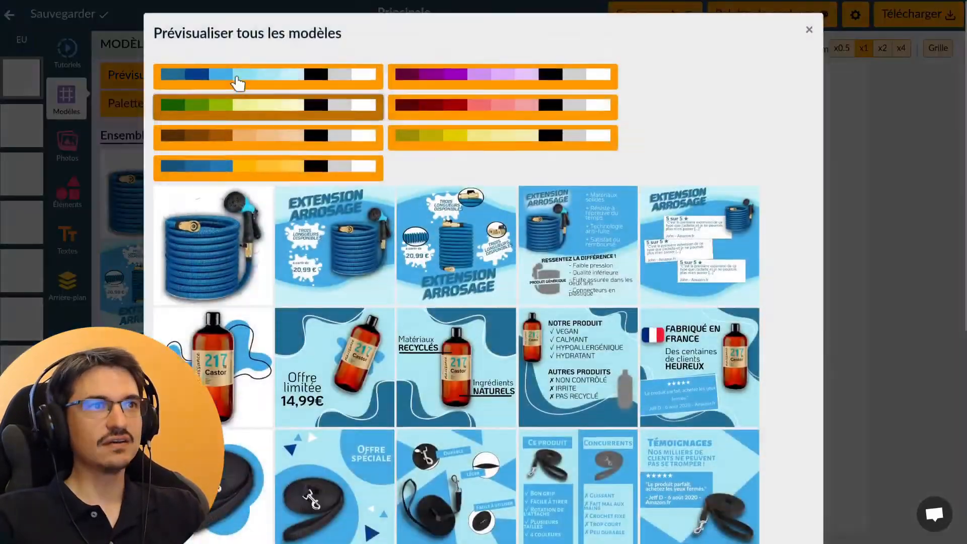
{"action": "scroll", "coordinate": [809, 352], "scroll_direction": "down", "scroll_amount": 2}
{"action": "scroll", "coordinate": [393, 91], "scroll_direction": "up", "scroll_amount": 2}
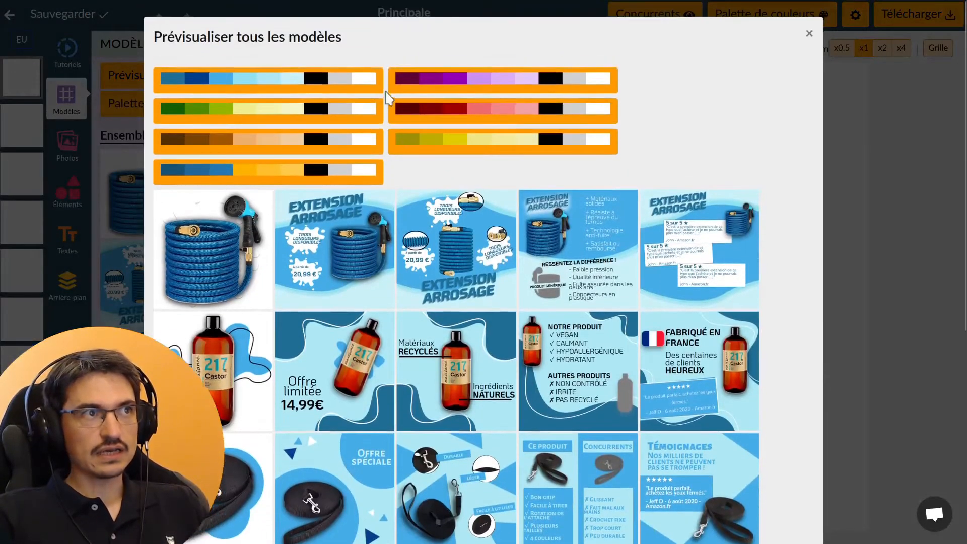
{"action": "left_click", "coordinate": [433, 89]}
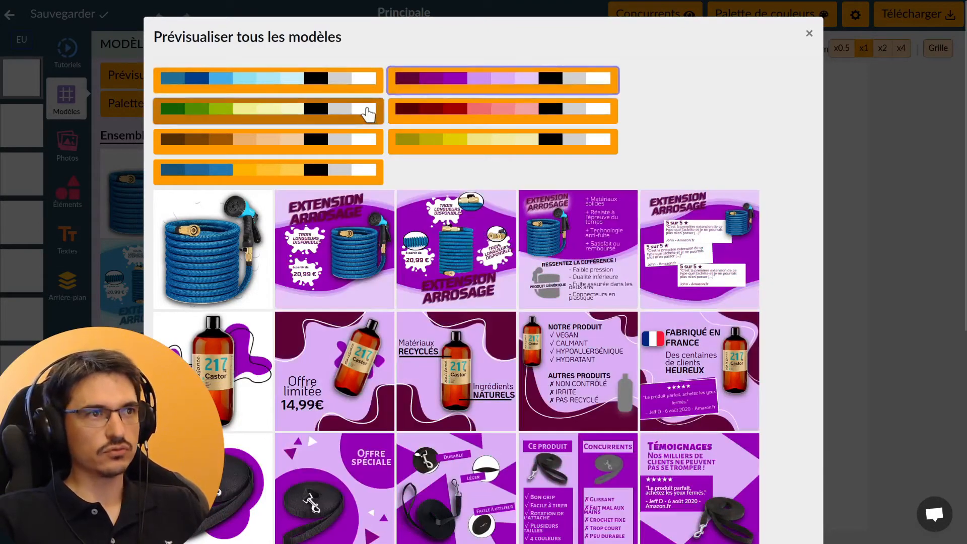
{"action": "left_click", "coordinate": [368, 112]}
{"action": "key", "text": "Escape"}
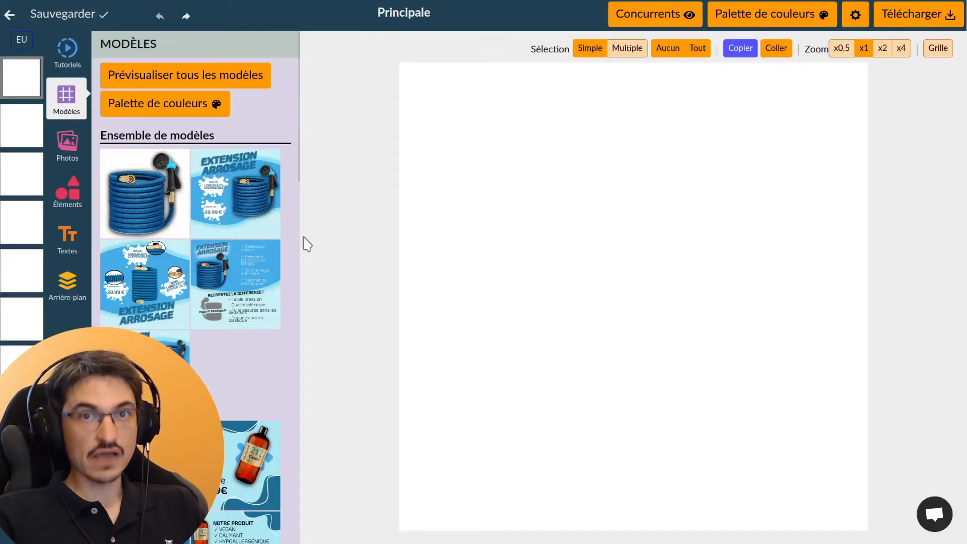
{"action": "left_click", "coordinate": [231, 185]}
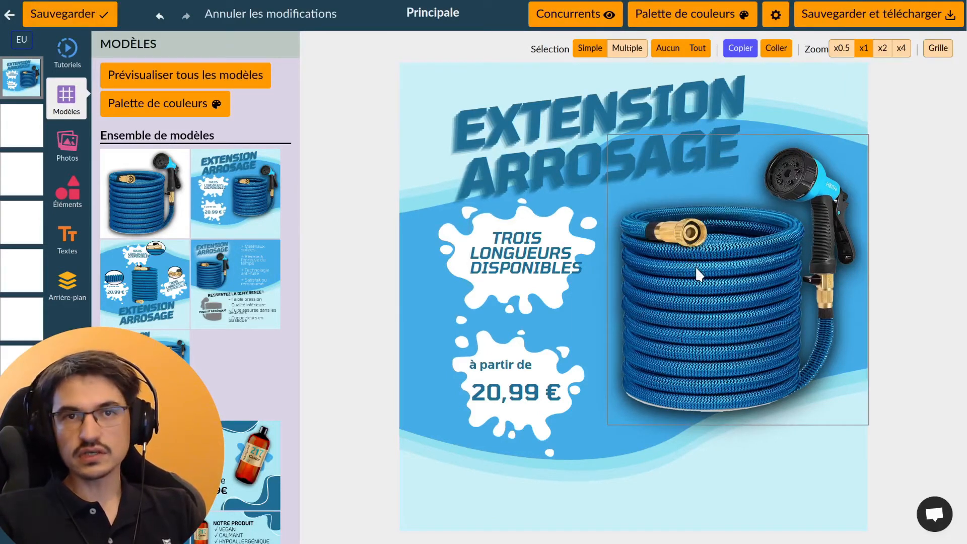
Delete the hose photo from the Extension Arrosage template, undoing and then redoing the deletion
{"action": "left_click", "coordinate": [703, 265]}
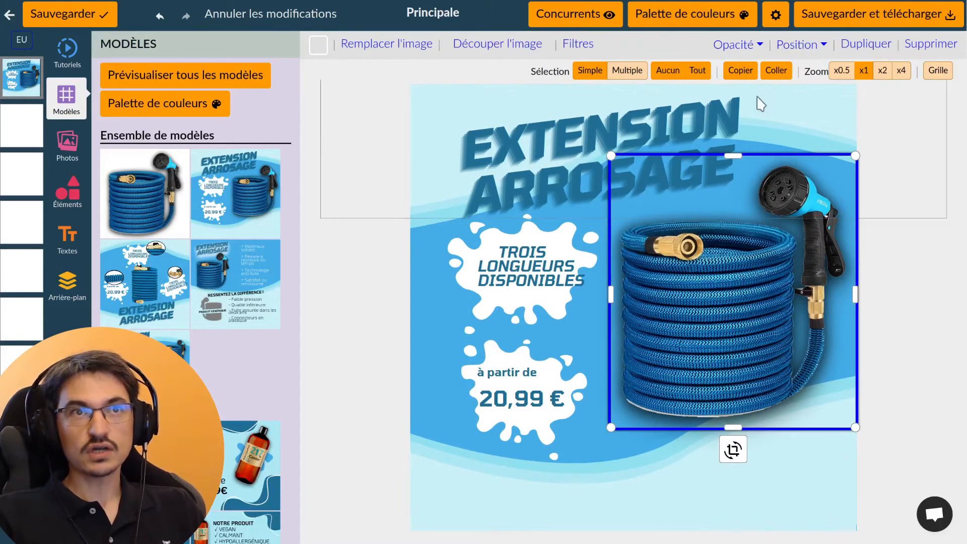
{"action": "left_click", "coordinate": [931, 44]}
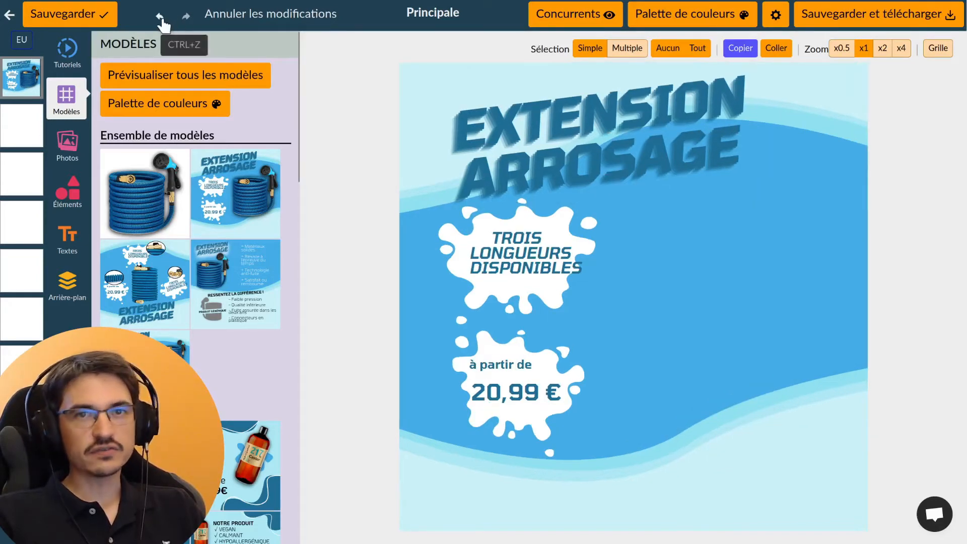
{"action": "left_click", "coordinate": [160, 17]}
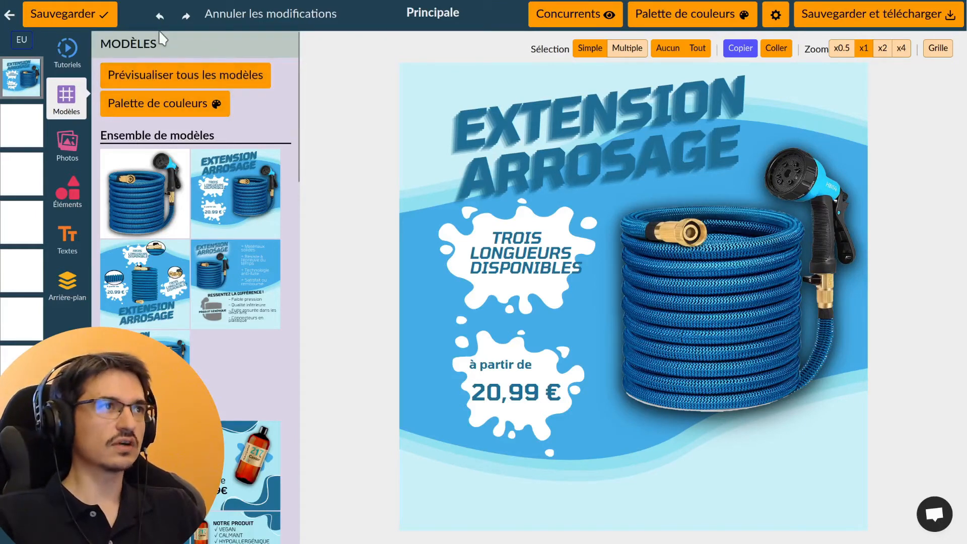
{"action": "left_click", "coordinate": [181, 19]}
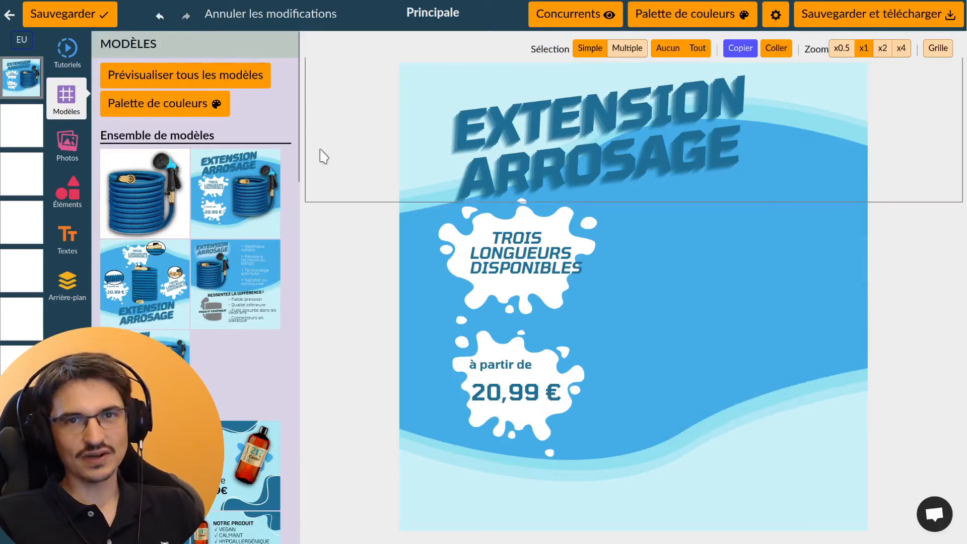
{"action": "left_click", "coordinate": [537, 127]}
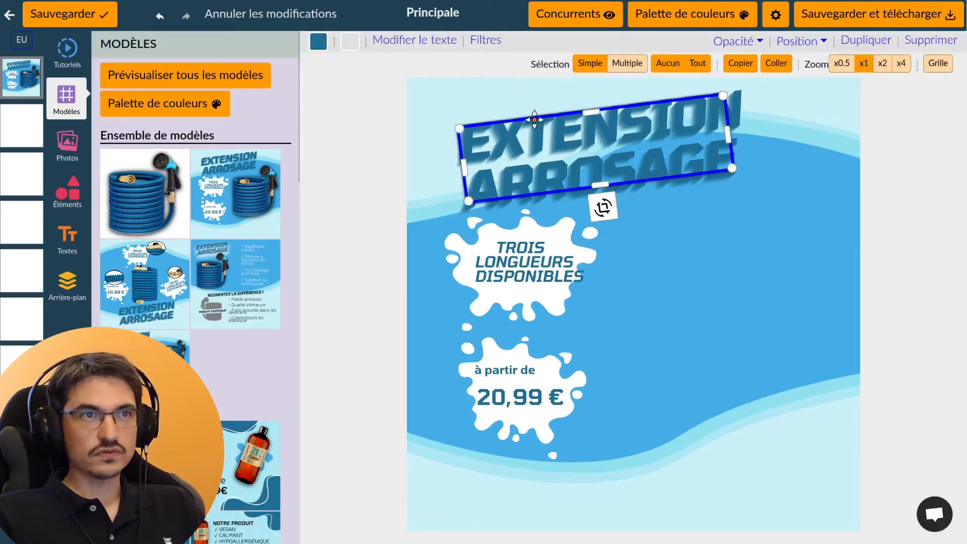
{"action": "left_click", "coordinate": [370, 156]}
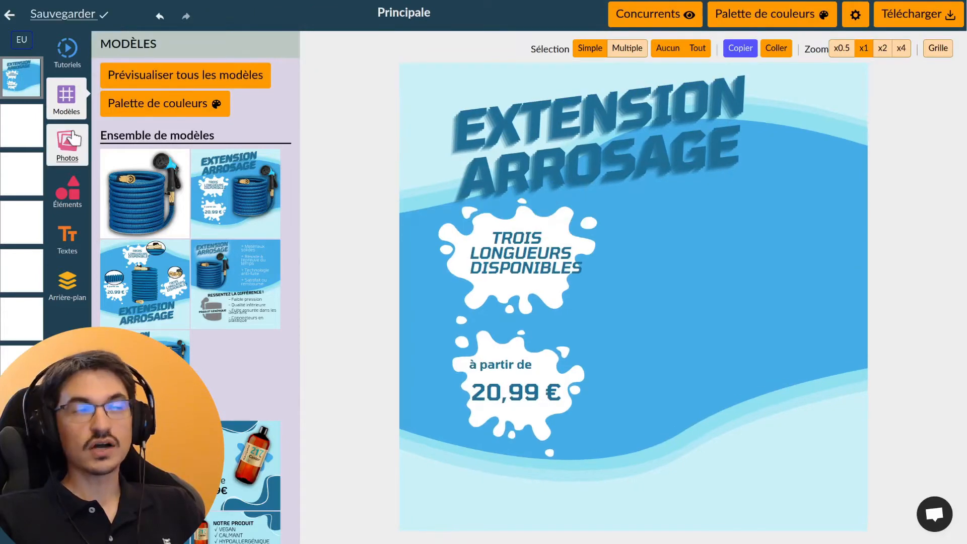
Upload the cat photos to Photos du produit and place the cats-in-backpack photo on the canvas
{"action": "left_click", "coordinate": [66, 157]}
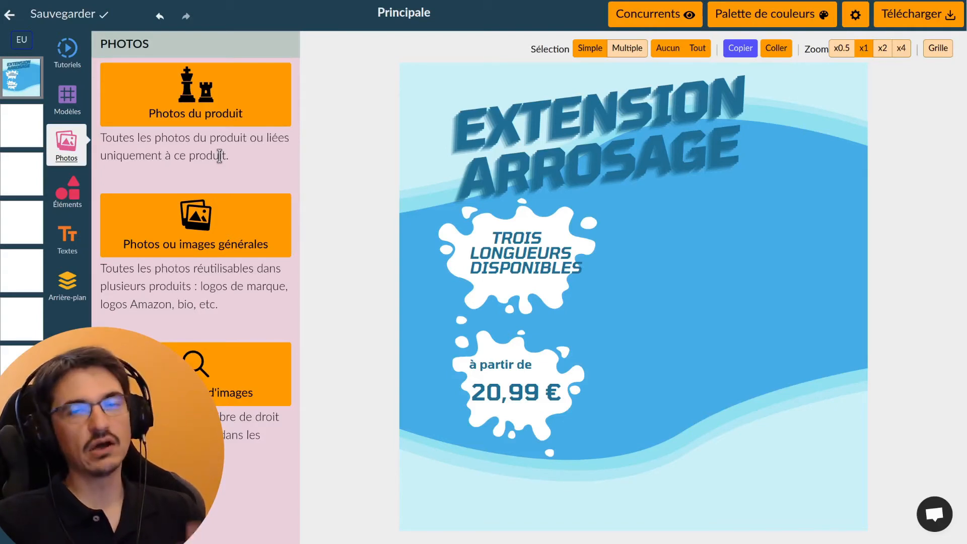
{"action": "left_click", "coordinate": [205, 121]}
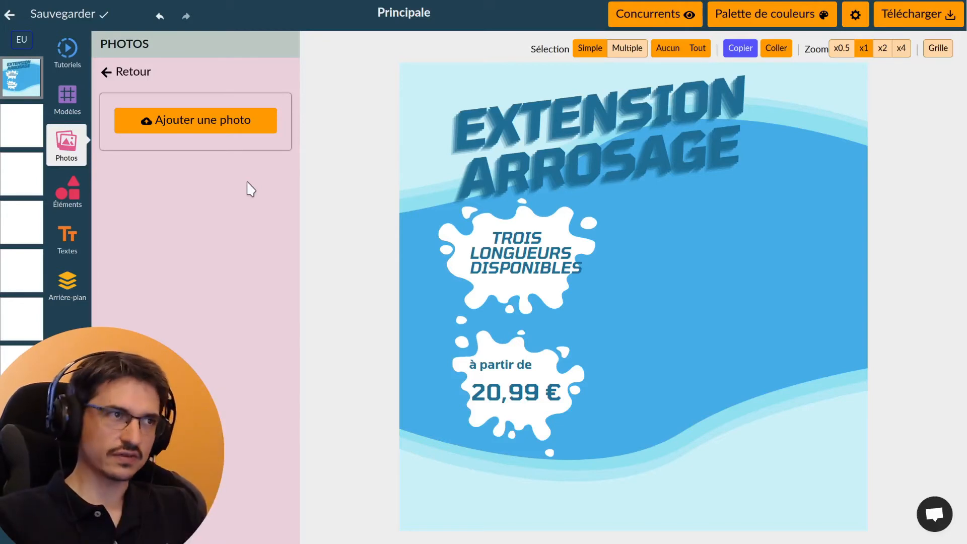
{"action": "left_click_drag", "start_coordinate": [250, 190], "coordinate": [213, 141]}
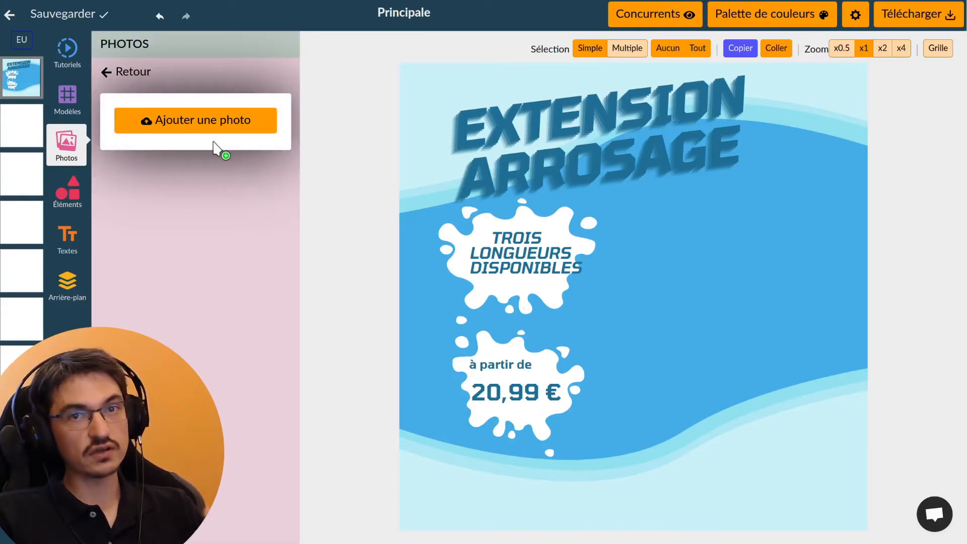
{"action": "left_click_drag", "start_coordinate": [213, 143], "coordinate": [211, 146]}
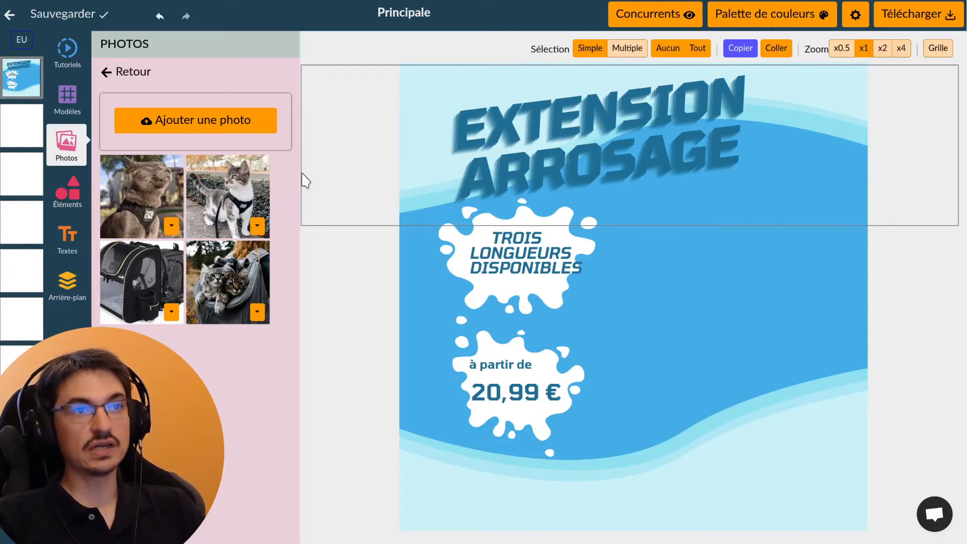
{"action": "left_click", "coordinate": [244, 283]}
Enlarge the cats-in-backpack photo over most of the poster and centre it below the title
{"action": "left_click", "coordinate": [691, 280]}
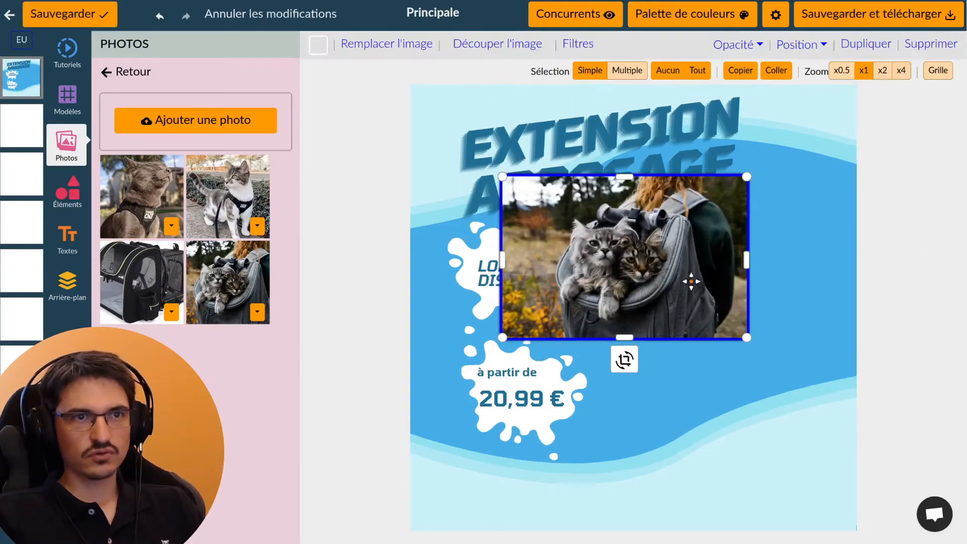
{"action": "left_click_drag", "start_coordinate": [690, 280], "coordinate": [829, 172]}
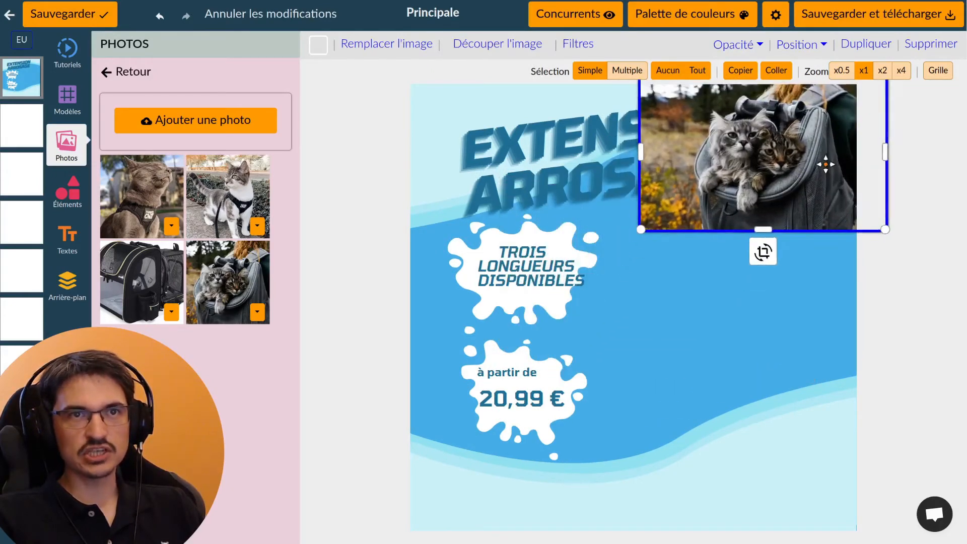
{"action": "left_click_drag", "start_coordinate": [644, 239], "coordinate": [449, 509]}
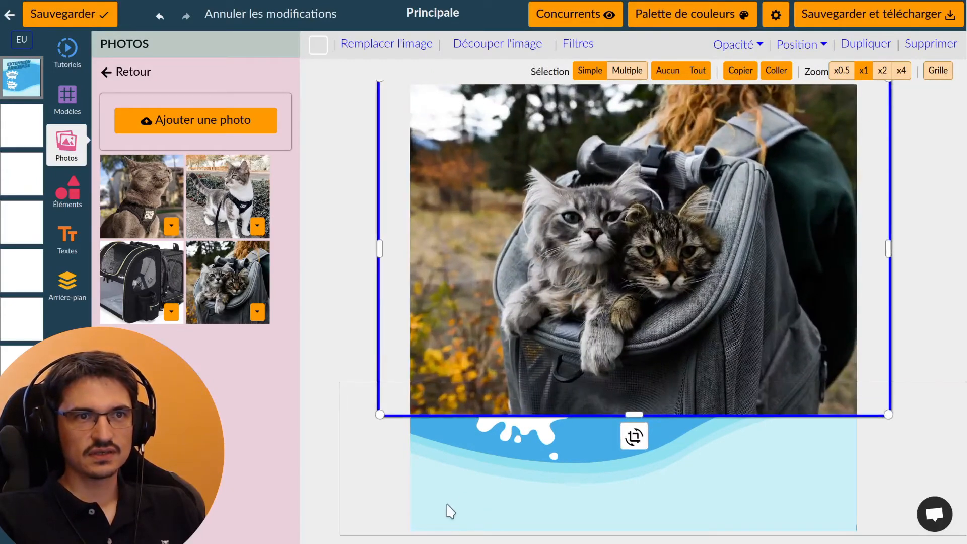
{"action": "left_click", "coordinate": [448, 509]}
{"action": "left_click_drag", "start_coordinate": [708, 235], "coordinate": [735, 322]}
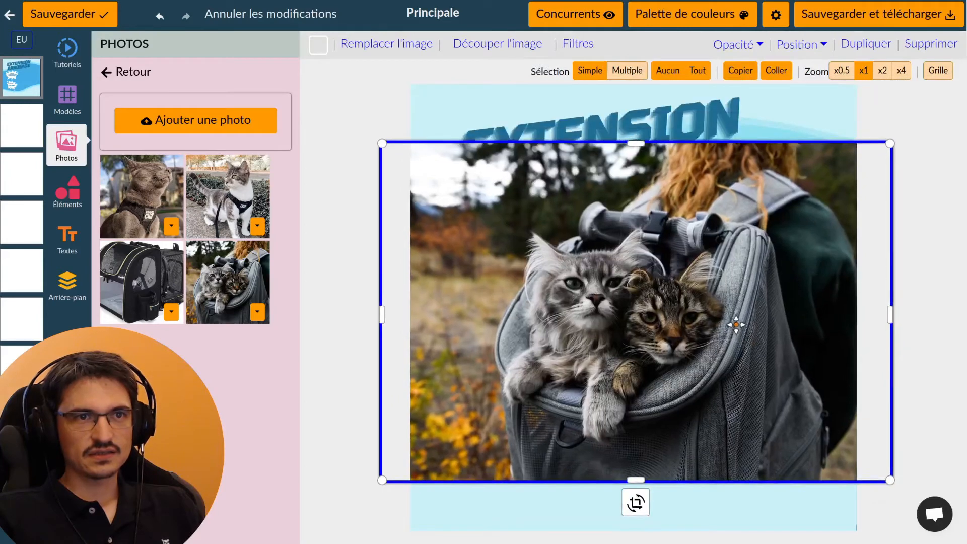
{"action": "left_click_drag", "start_coordinate": [675, 245], "coordinate": [704, 224]}
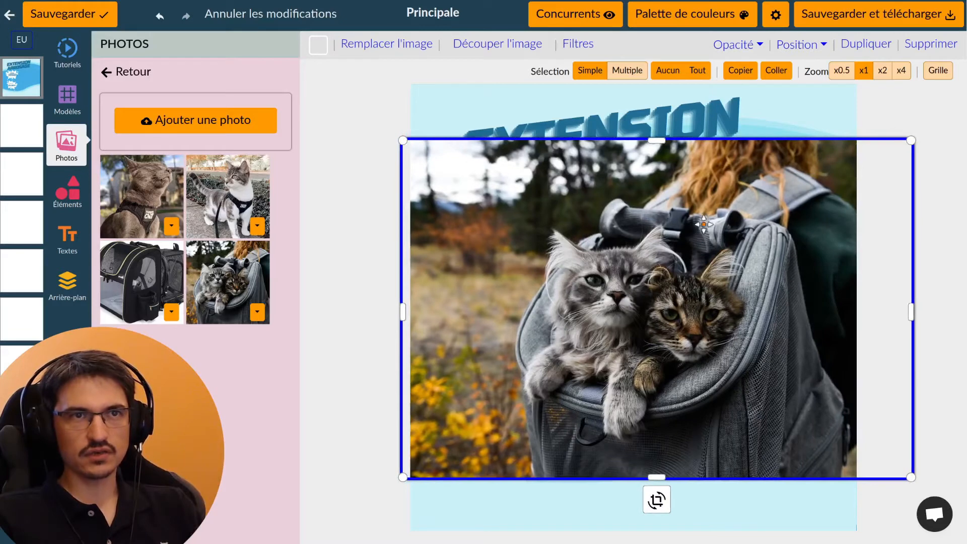
Move the cat photo behind all other layers using Position's Passer tout derrière
{"action": "left_click", "coordinate": [806, 44]}
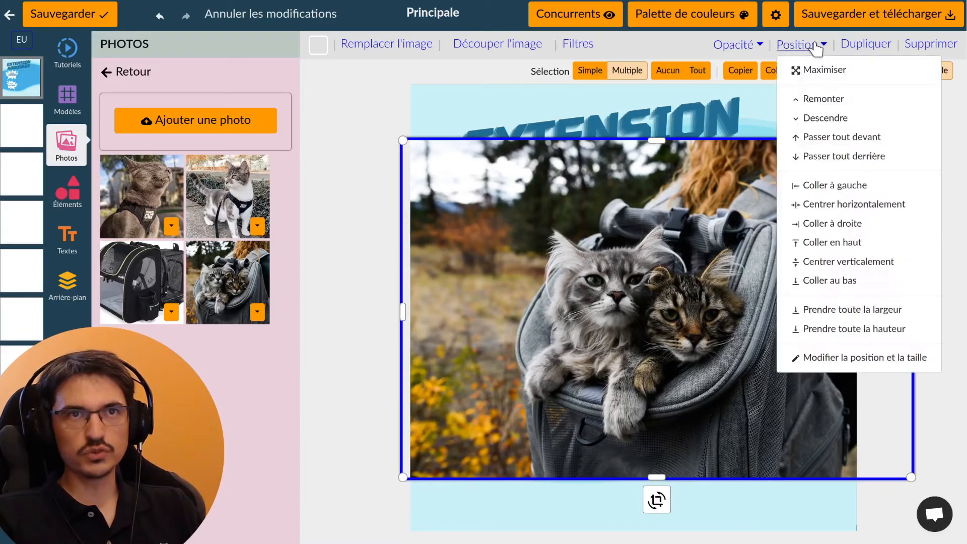
{"action": "left_click", "coordinate": [846, 120]}
{"action": "left_click", "coordinate": [846, 118]}
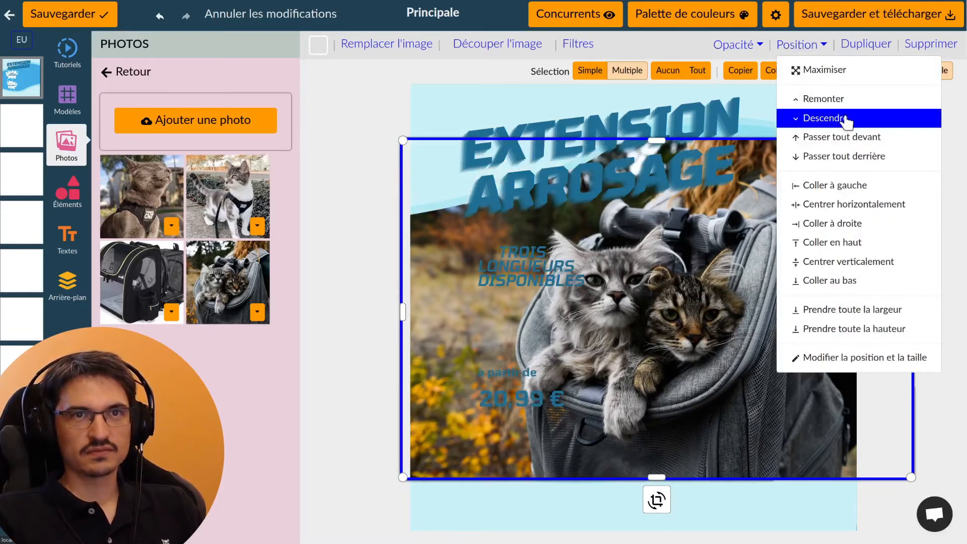
{"action": "left_click", "coordinate": [845, 119]}
{"action": "left_click", "coordinate": [845, 118]}
{"action": "left_click", "coordinate": [846, 119]}
{"action": "left_click", "coordinate": [845, 119]}
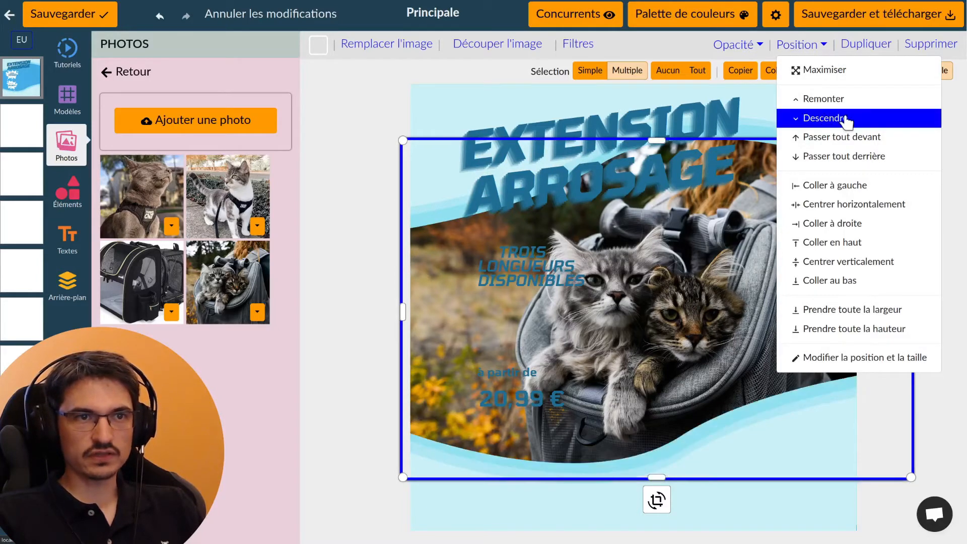
{"action": "left_click", "coordinate": [846, 119]}
{"action": "left_click", "coordinate": [846, 119]}
{"action": "left_click", "coordinate": [846, 119]}
{"action": "left_click", "coordinate": [846, 119]}
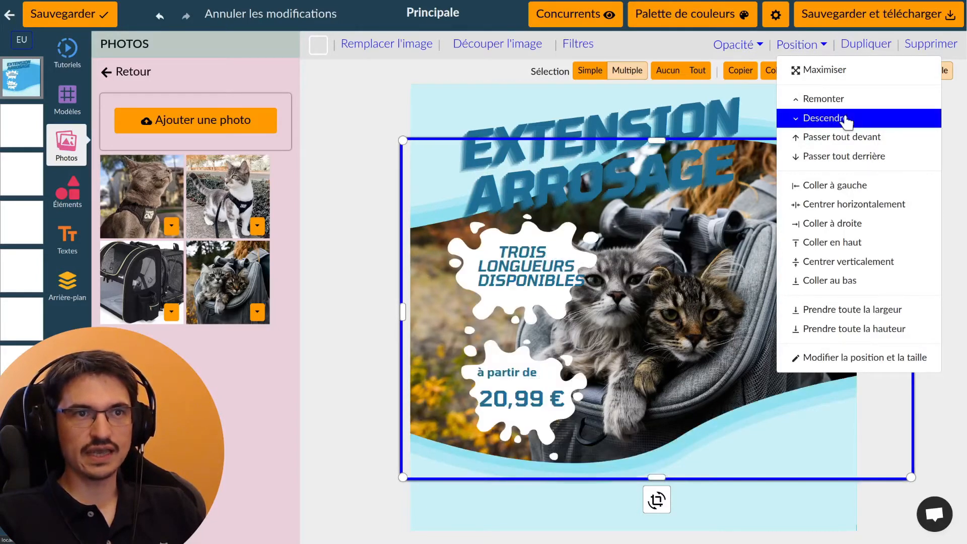
{"action": "left_click", "coordinate": [843, 143]}
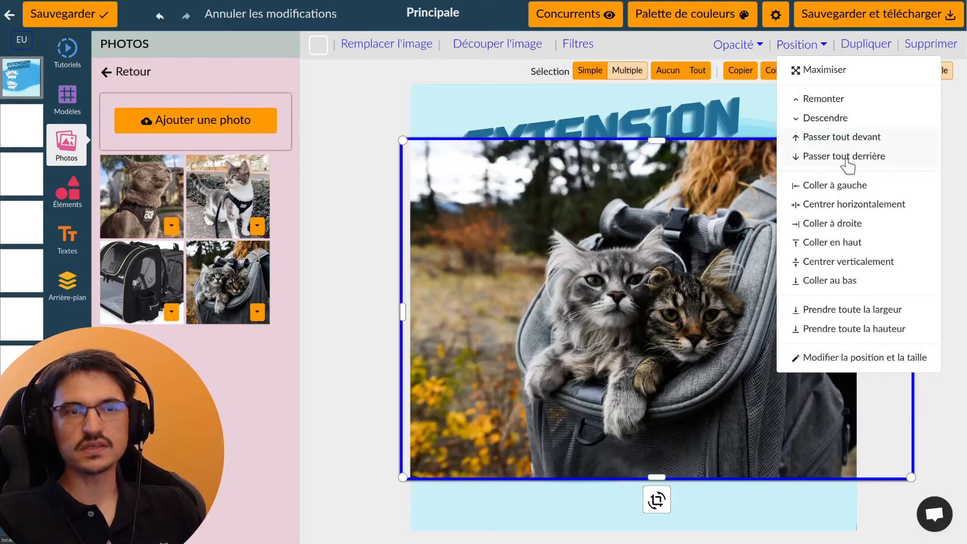
{"action": "left_click", "coordinate": [846, 156]}
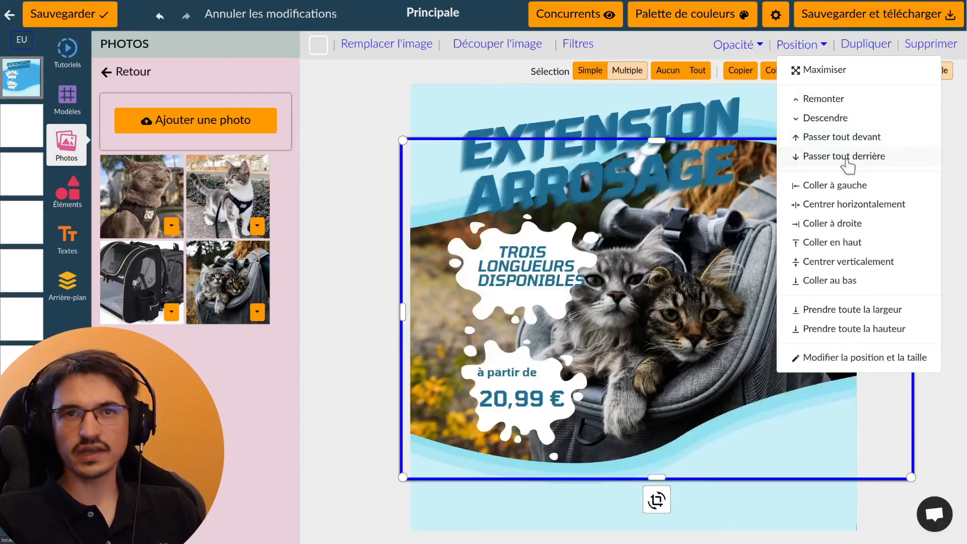
{"action": "left_click", "coordinate": [682, 319]}
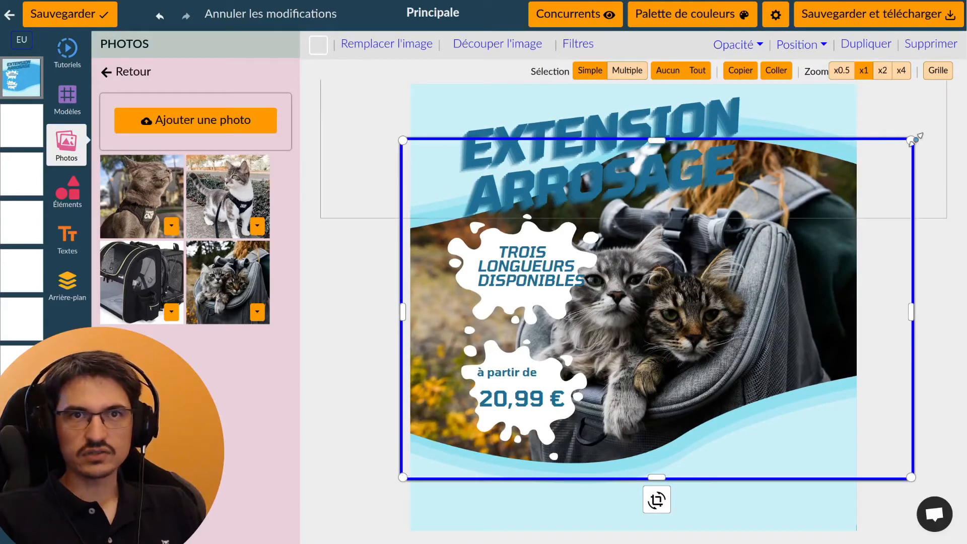
Enlarge the cat photo and shift it right and up so both cats fill the wave
{"action": "left_click_drag", "start_coordinate": [912, 140], "coordinate": [965, 102]}
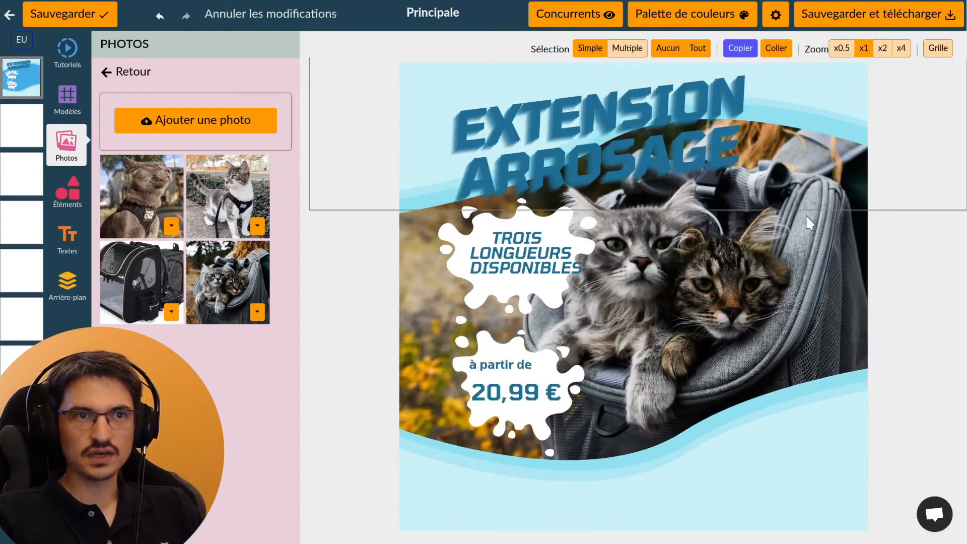
{"action": "left_click_drag", "start_coordinate": [777, 266], "coordinate": [674, 316]}
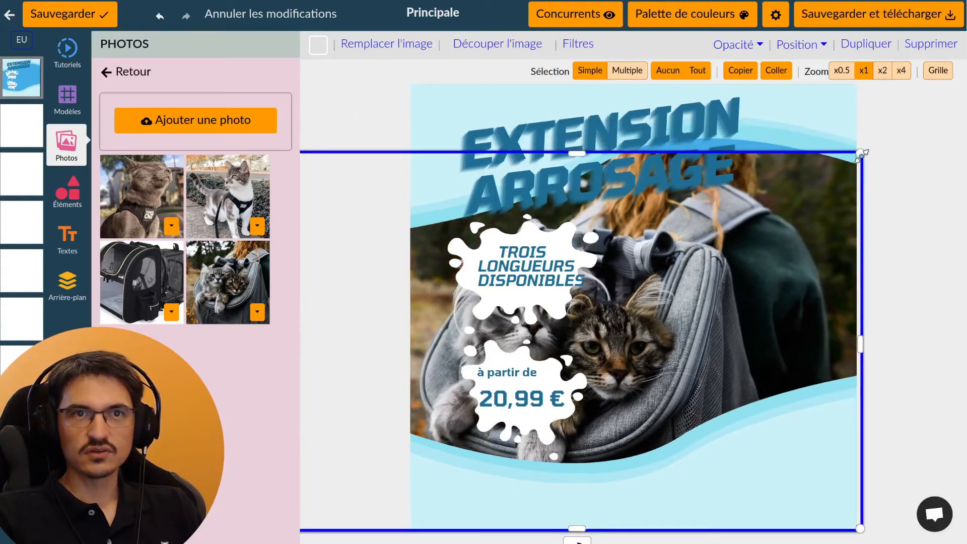
{"action": "left_click_drag", "start_coordinate": [859, 154], "coordinate": [926, 110]}
{"action": "left_click_drag", "start_coordinate": [699, 295], "coordinate": [807, 266]}
{"action": "left_click", "coordinate": [356, 263]}
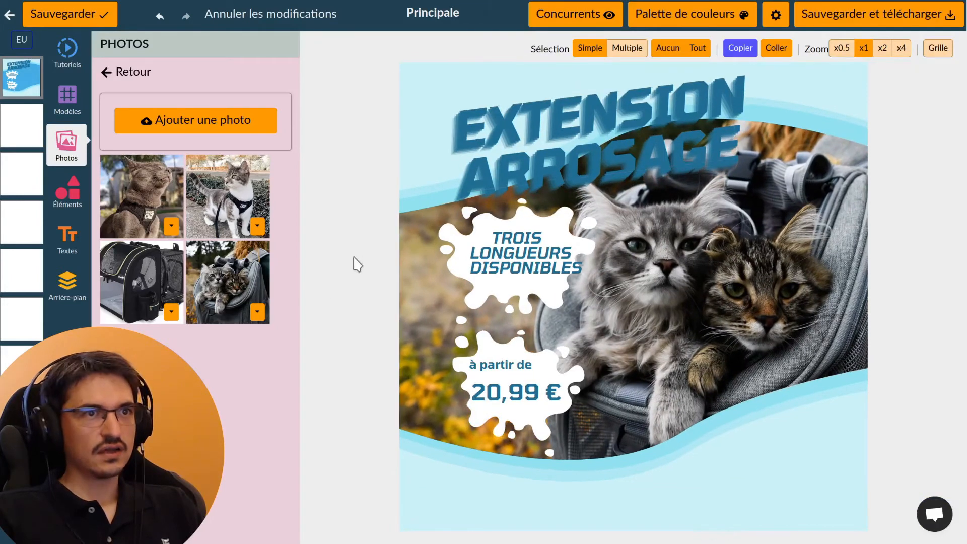
{"action": "left_click", "coordinate": [607, 148]}
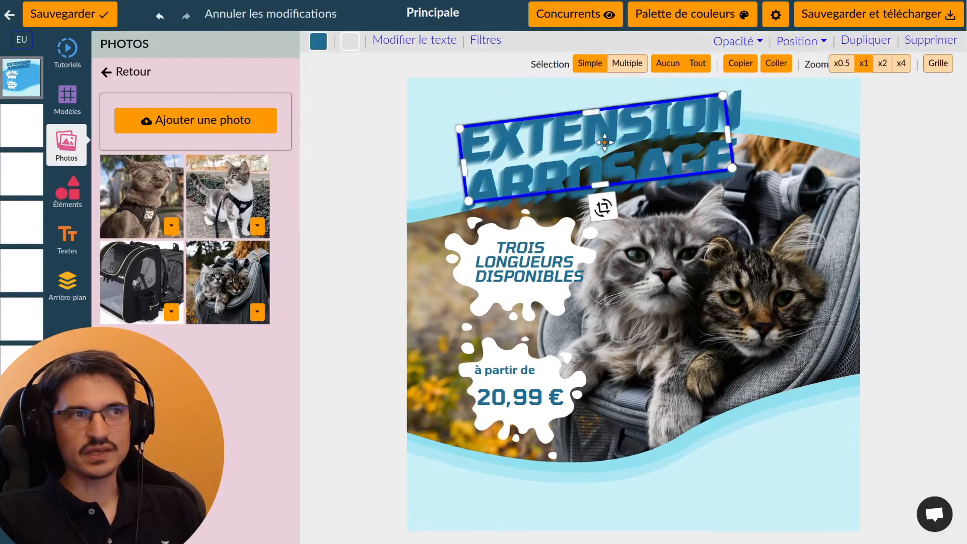
Replace the EXTENSION ARROSAGE headline text with 'SAC À DOS POUR CHAT'
{"action": "left_click", "coordinate": [413, 41]}
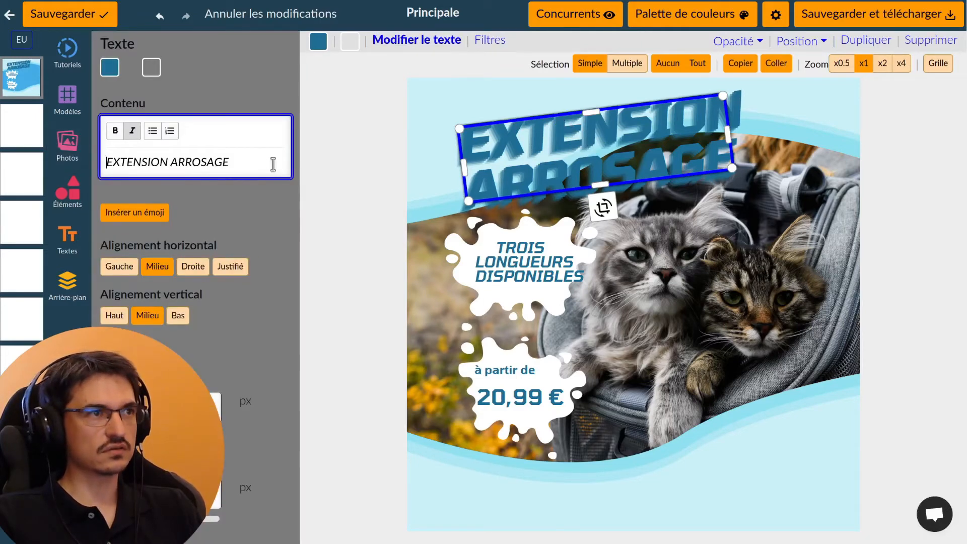
{"action": "left_click_drag", "start_coordinate": [272, 162], "coordinate": [76, 161]}
{"action": "type", "text": "SA"}
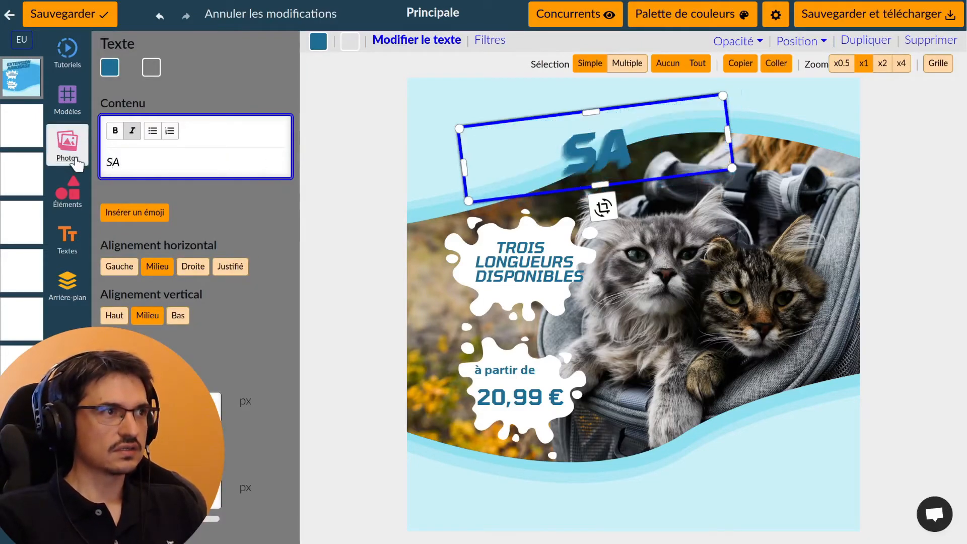
{"action": "type", "text": "C À DOS POUR CHAT"}
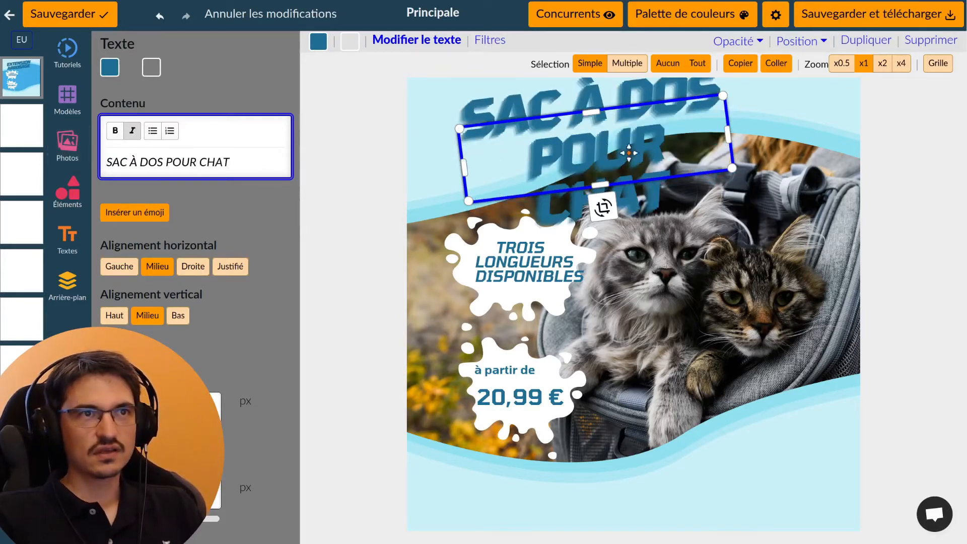
Widen the title box so it wraps onto two lines and move it left
{"action": "left_click_drag", "start_coordinate": [723, 134], "coordinate": [769, 129]}
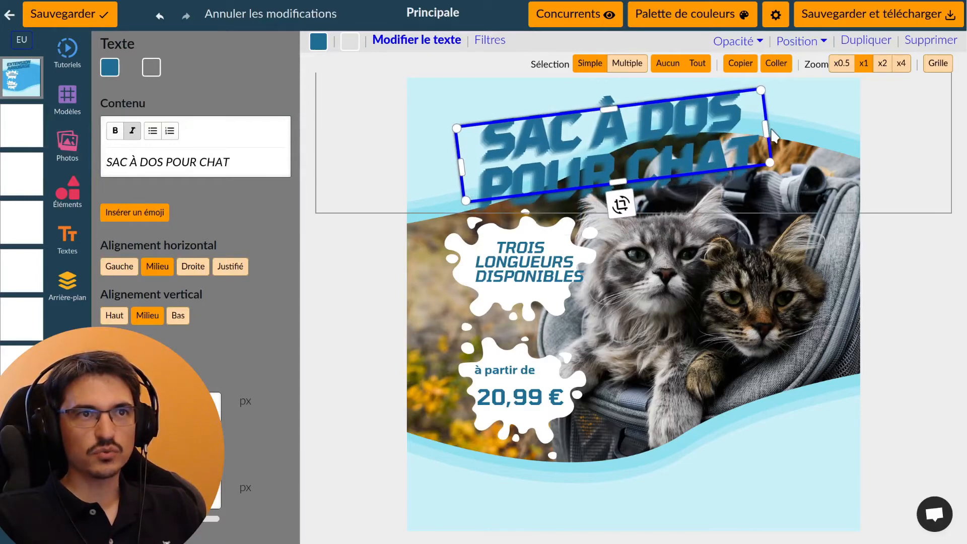
{"action": "left_click", "coordinate": [360, 155]}
{"action": "left_click_drag", "start_coordinate": [552, 151], "coordinate": [508, 156]}
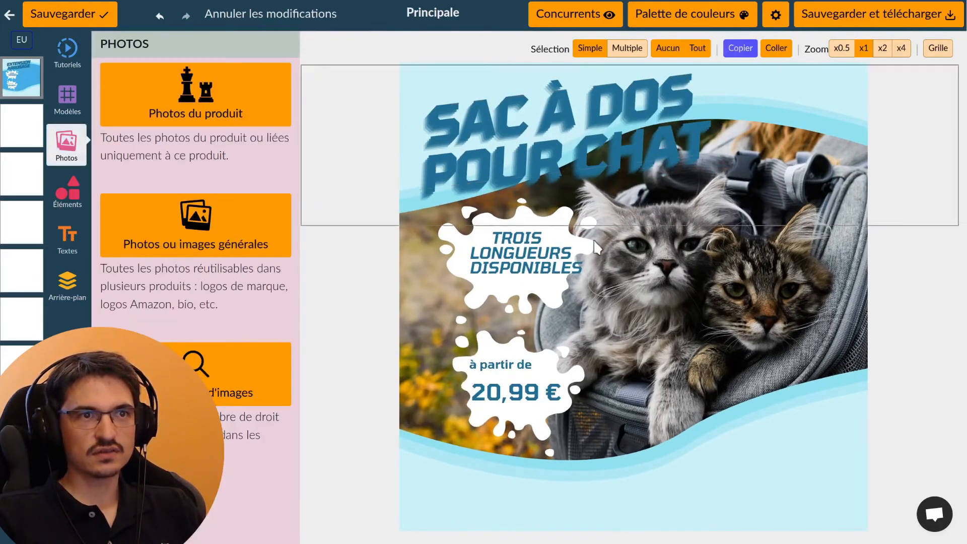
Delete the price splash and the TROIS LONGUEURS DISPONIBLES splash from the poster
{"action": "left_click", "coordinate": [516, 257]}
{"action": "left_click_drag", "start_coordinate": [543, 288], "coordinate": [520, 293]}
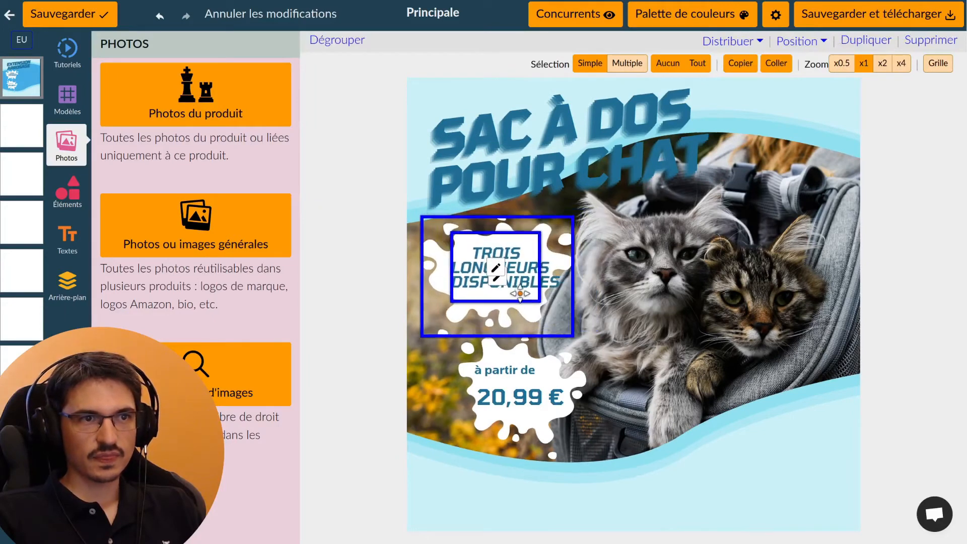
{"action": "left_click", "coordinate": [536, 400]}
{"action": "left_click_drag", "start_coordinate": [536, 400], "coordinate": [513, 403]}
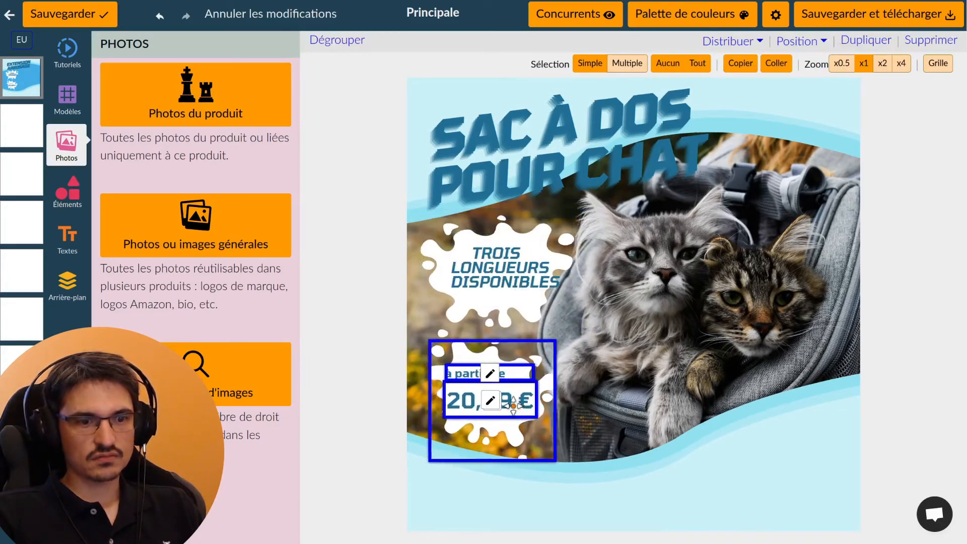
{"action": "key", "text": "Delete"}
{"action": "left_click", "coordinate": [514, 276]}
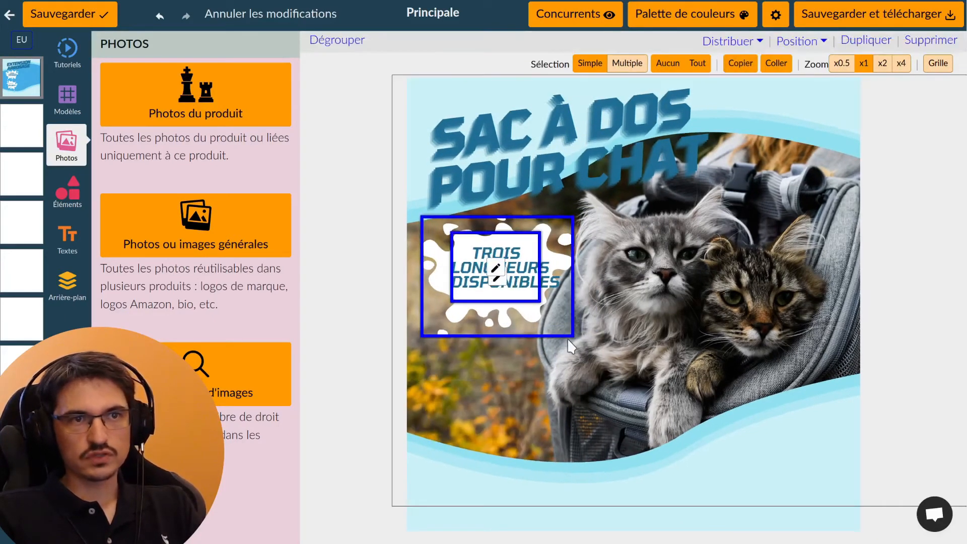
{"action": "key", "text": "Delete"}
Enlarge and reposition the cat photo, move the bottom wave down and nudge the title group up
{"action": "left_click", "coordinate": [674, 342]}
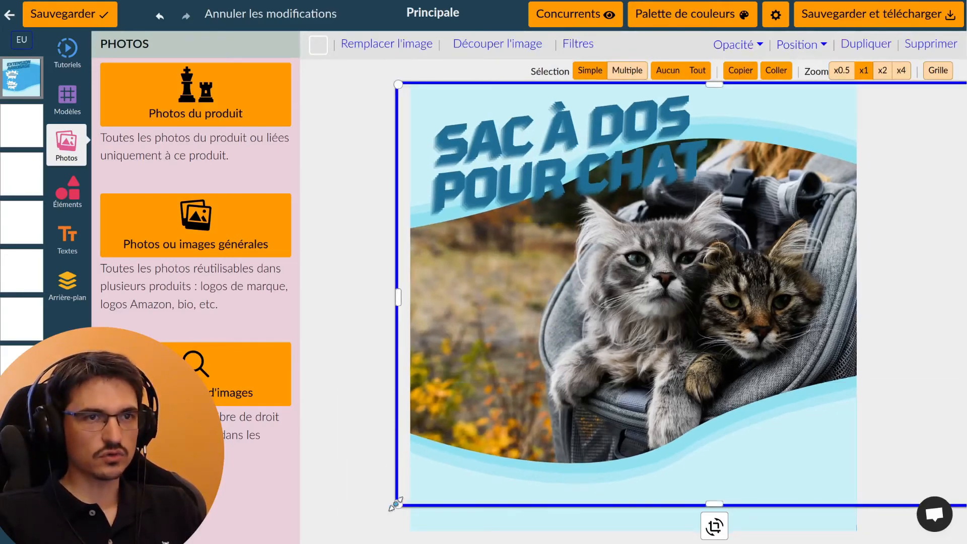
{"action": "left_click_drag", "start_coordinate": [395, 504], "coordinate": [347, 526]}
{"action": "left_click", "coordinate": [721, 311]}
{"action": "left_click_drag", "start_coordinate": [756, 306], "coordinate": [742, 321]}
{"action": "left_click_drag", "start_coordinate": [813, 478], "coordinate": [820, 499]}
{"action": "left_click", "coordinate": [825, 107]}
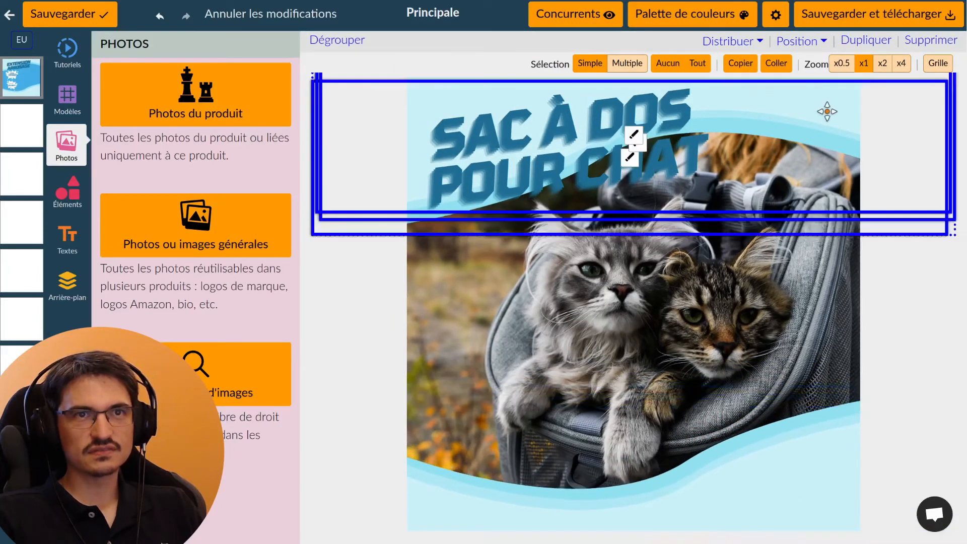
{"action": "left_click_drag", "start_coordinate": [827, 104], "coordinate": [827, 107]}
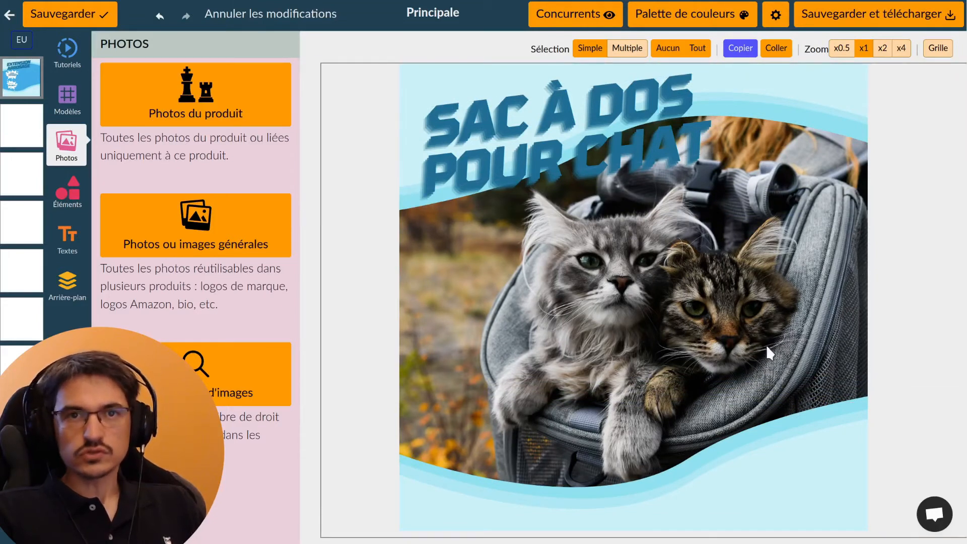
Save the first image and return to the product photos library
{"action": "left_click", "coordinate": [66, 18]}
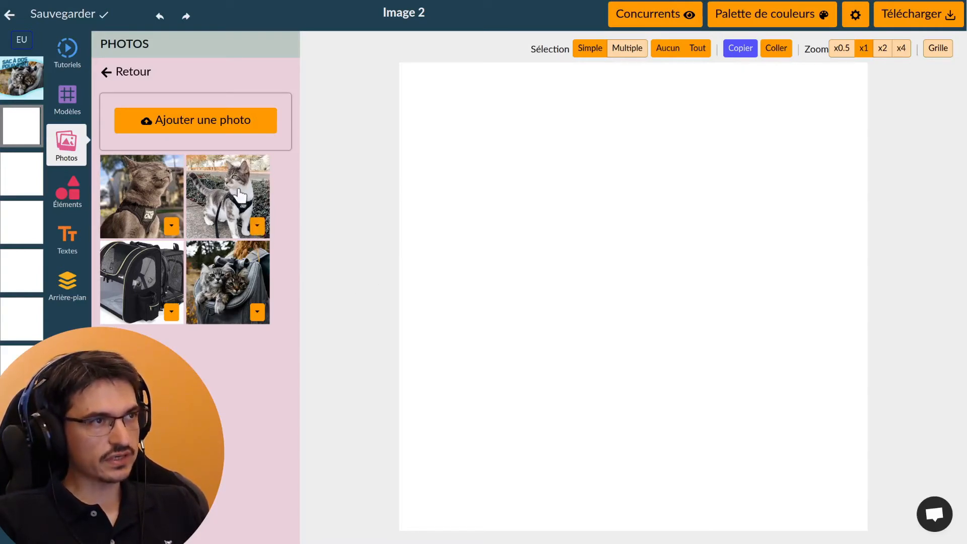
{"action": "left_click", "coordinate": [79, 158]}
{"action": "left_click", "coordinate": [69, 151]}
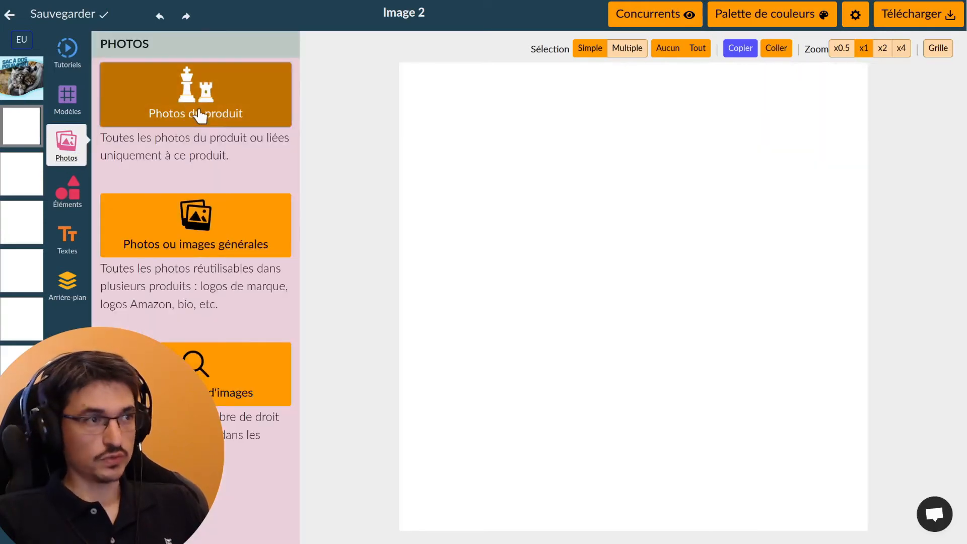
{"action": "left_click", "coordinate": [200, 116]}
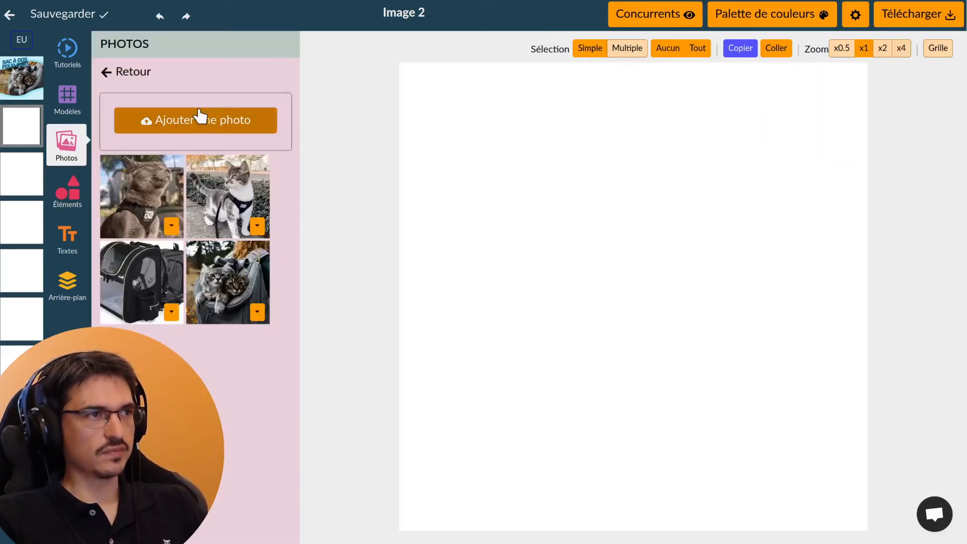
Make the standing harnessed cat photo's background transparent with Rendre l'image transparente
{"action": "left_click", "coordinate": [257, 227]}
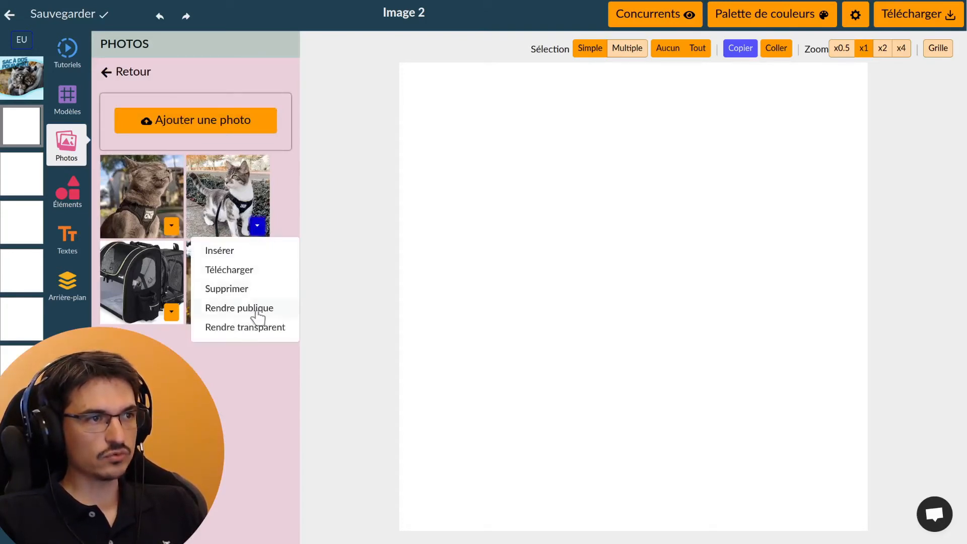
{"action": "left_click", "coordinate": [247, 327]}
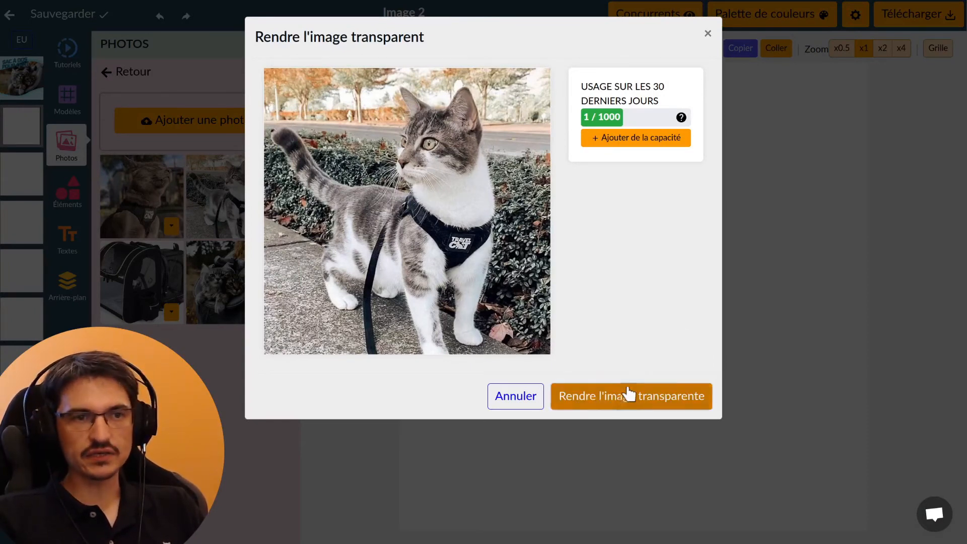
{"action": "left_click", "coordinate": [623, 400]}
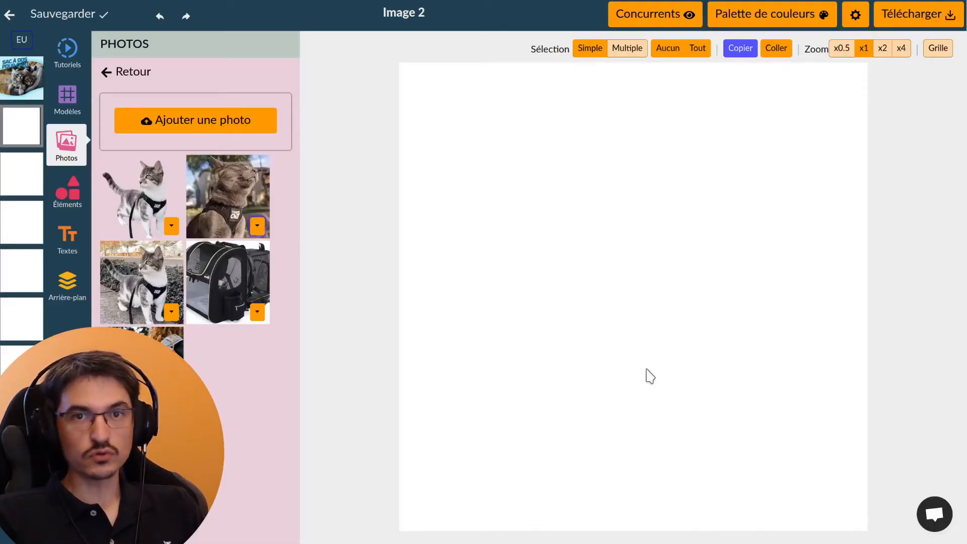
Insert the transparent cut-out cat onto Image 2 and select it for resizing
{"action": "left_click", "coordinate": [139, 224]}
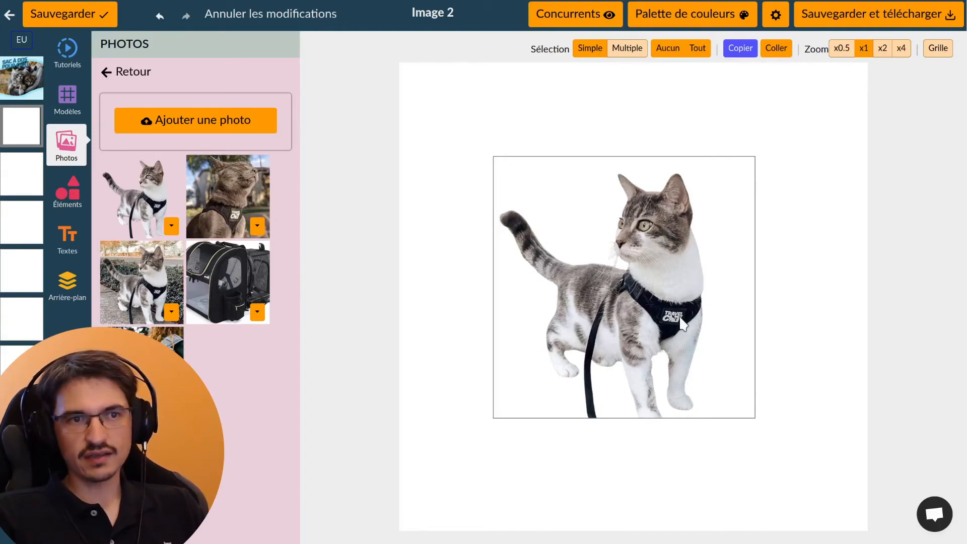
{"action": "left_click", "coordinate": [653, 325]}
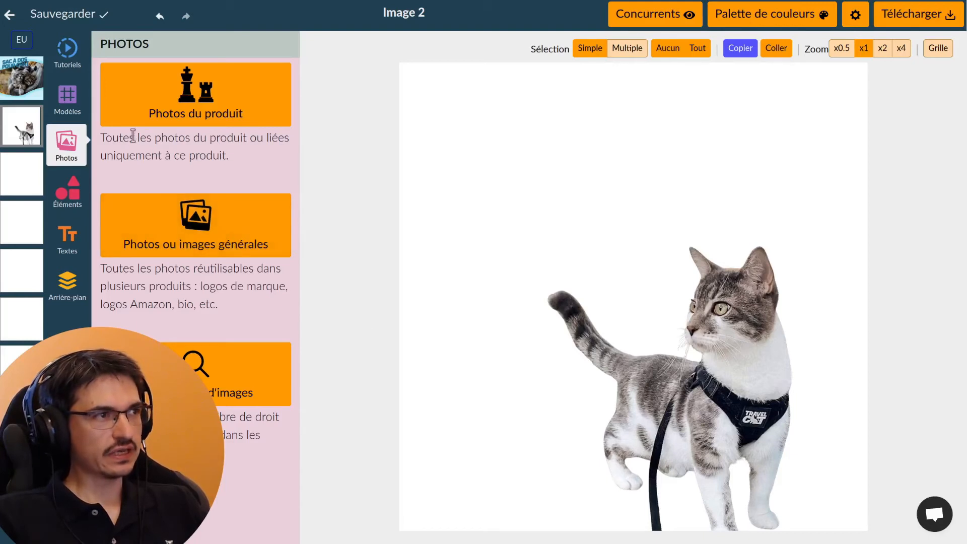
Search the free image bank for 'jardin' and add the white daisy field photo
{"action": "left_click", "coordinate": [207, 375]}
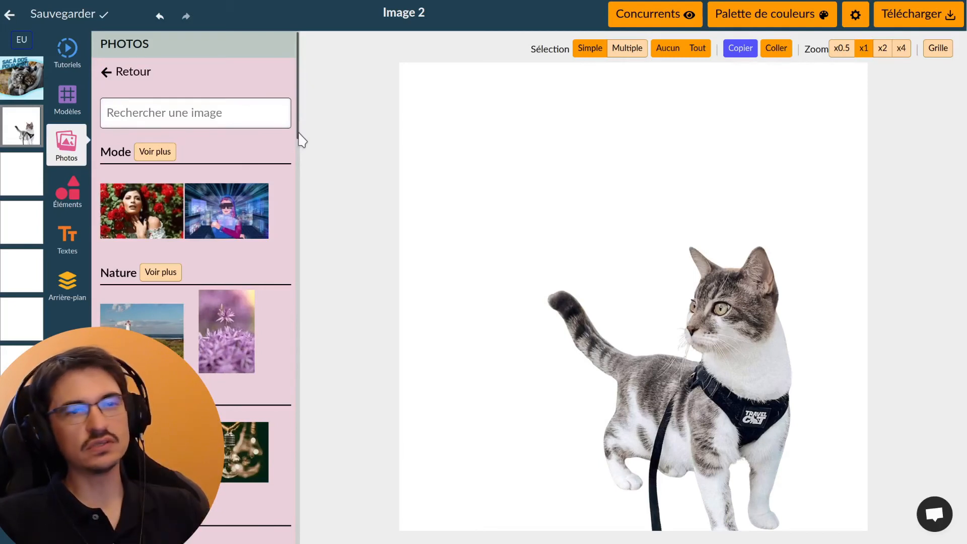
{"action": "left_click", "coordinate": [249, 119]}
{"action": "type", "text": "ja"}
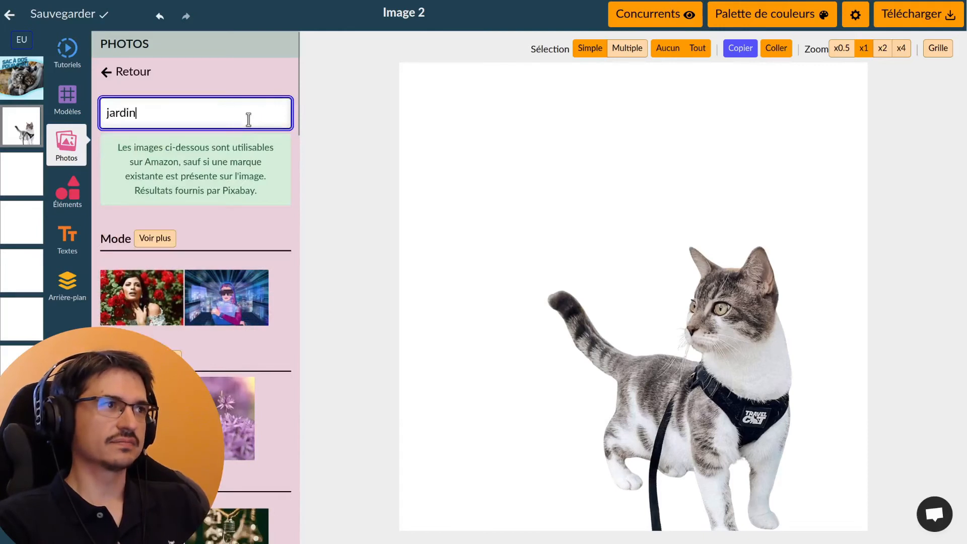
{"action": "type", "text": "rdin"}
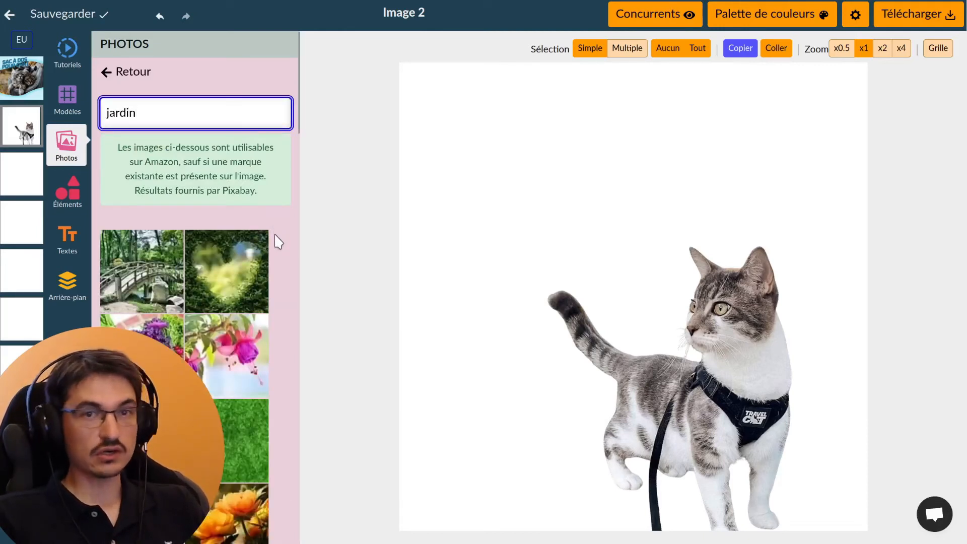
{"action": "scroll", "coordinate": [279, 247], "scroll_direction": "down", "scroll_amount": 15}
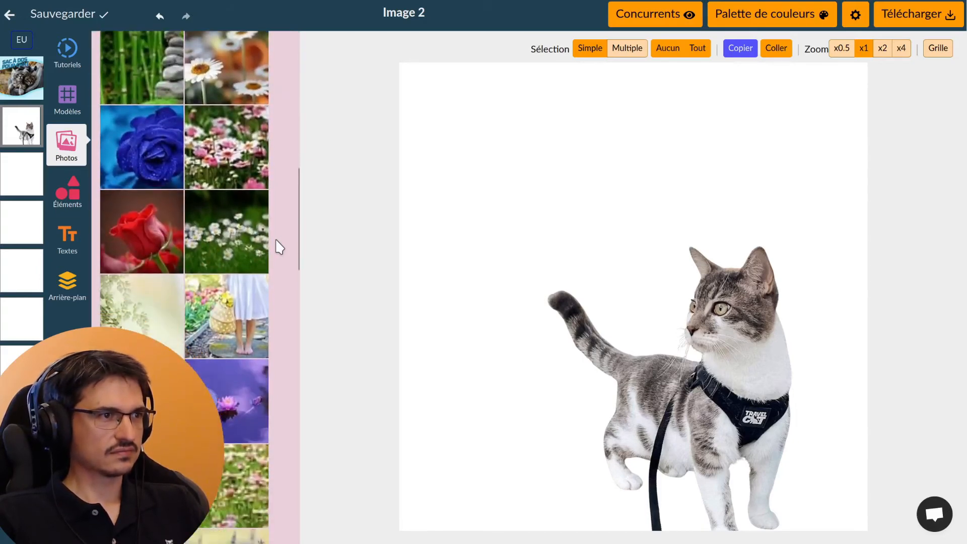
{"action": "left_click", "coordinate": [238, 254]}
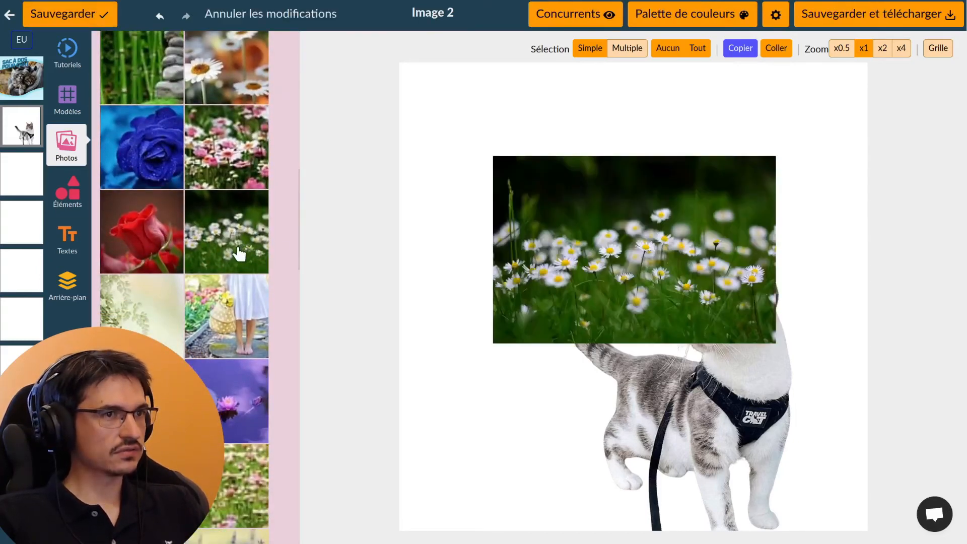
Maximise the daisy photo to fill the canvas and send it behind the cat
{"action": "left_click", "coordinate": [659, 252]}
{"action": "left_click", "coordinate": [812, 50]}
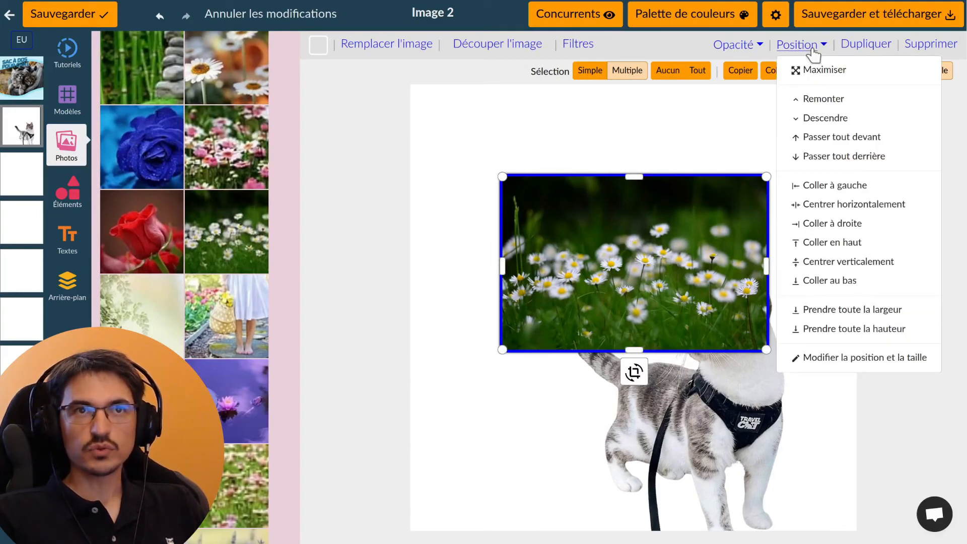
{"action": "left_click", "coordinate": [818, 71]}
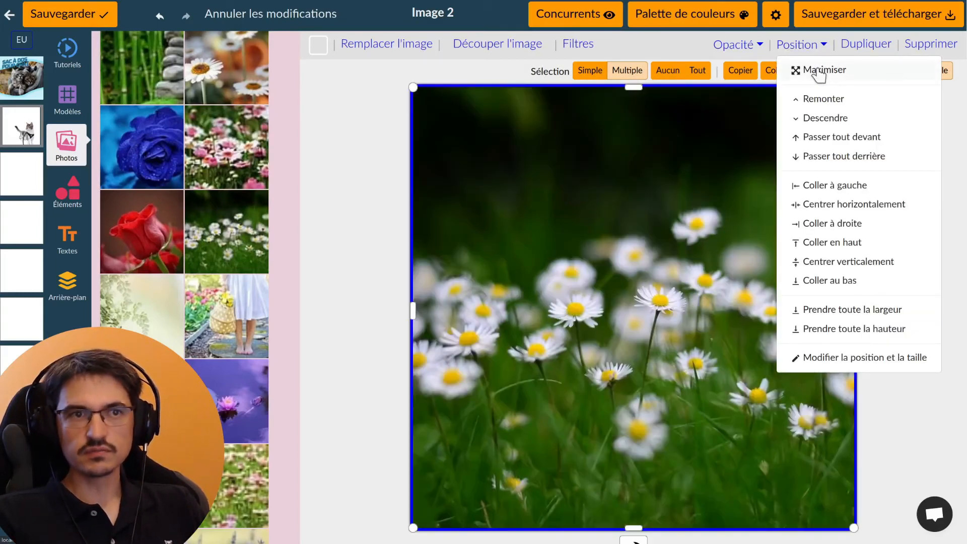
{"action": "left_click", "coordinate": [837, 157]}
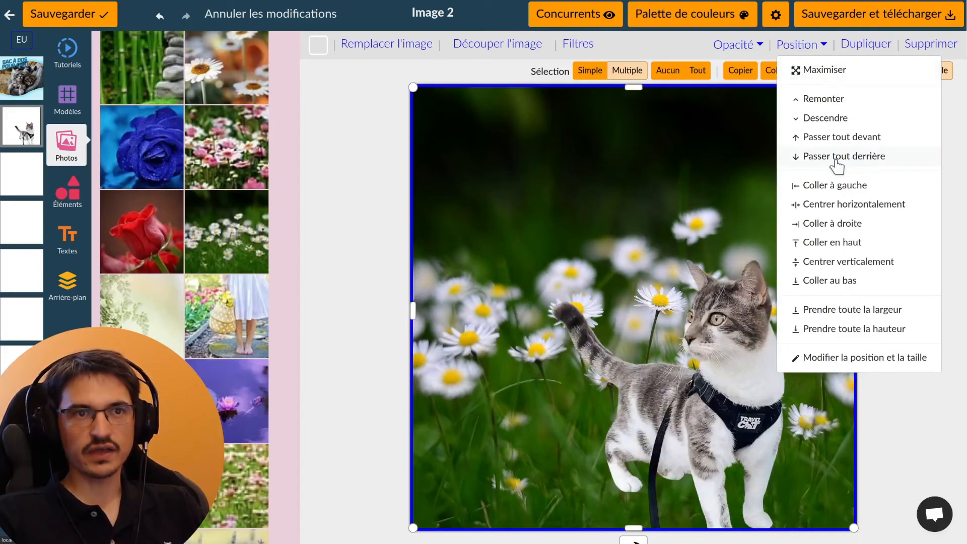
{"action": "left_click", "coordinate": [719, 337]}
Enlarge the cut-out cat and move it down toward the lower right
{"action": "left_click", "coordinate": [719, 338]}
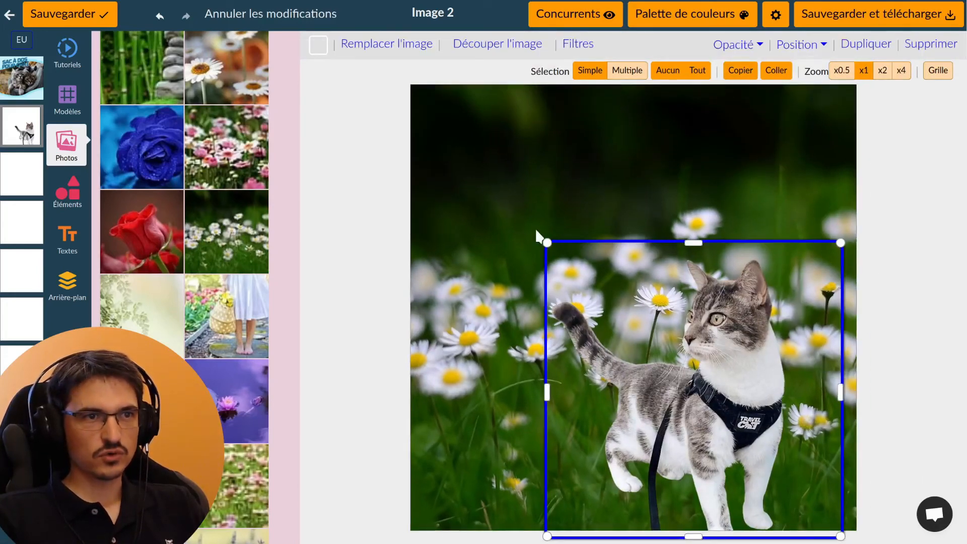
{"action": "left_click_drag", "start_coordinate": [546, 242], "coordinate": [266, 43]}
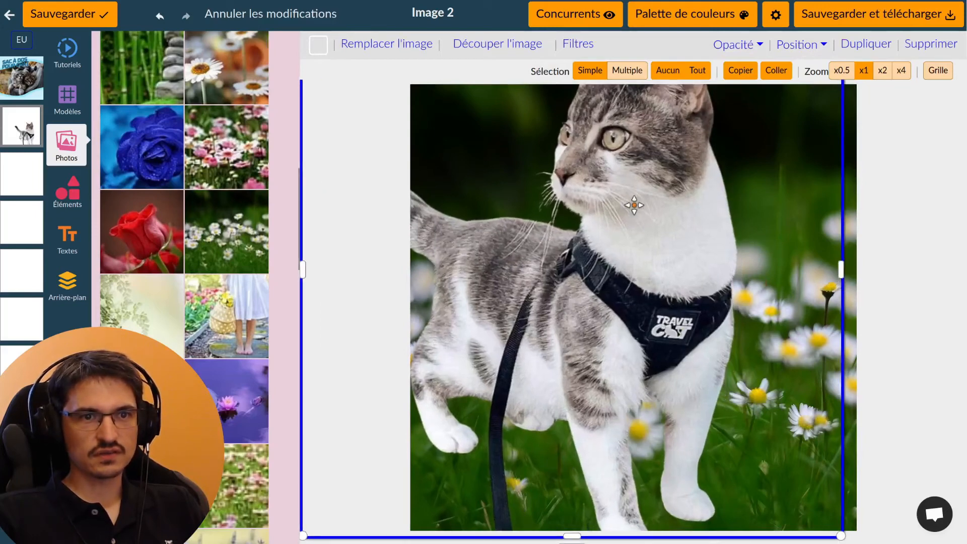
{"action": "left_click_drag", "start_coordinate": [634, 286], "coordinate": [729, 352]}
{"action": "left_click", "coordinate": [915, 233]}
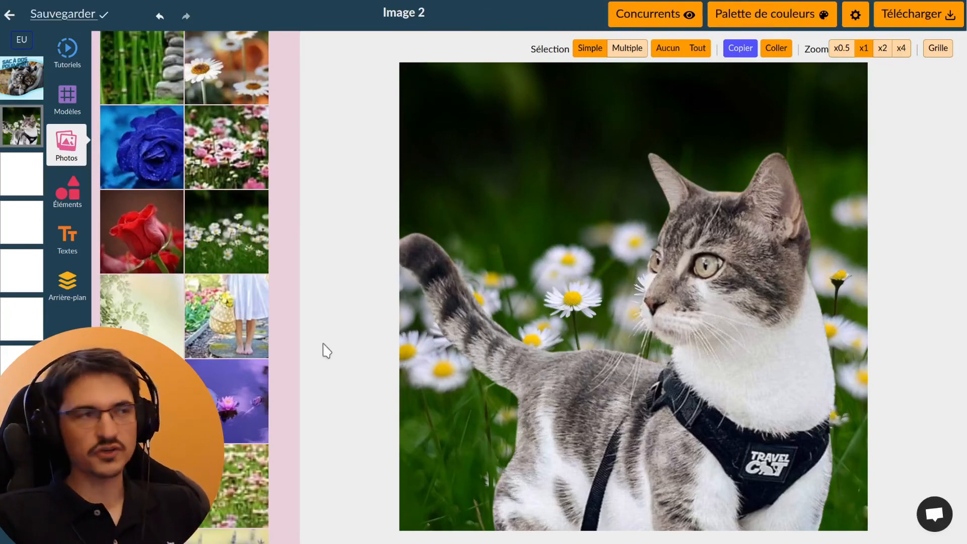
Add a 'Titre principal' heading from the text templates to the image
{"action": "left_click", "coordinate": [63, 249]}
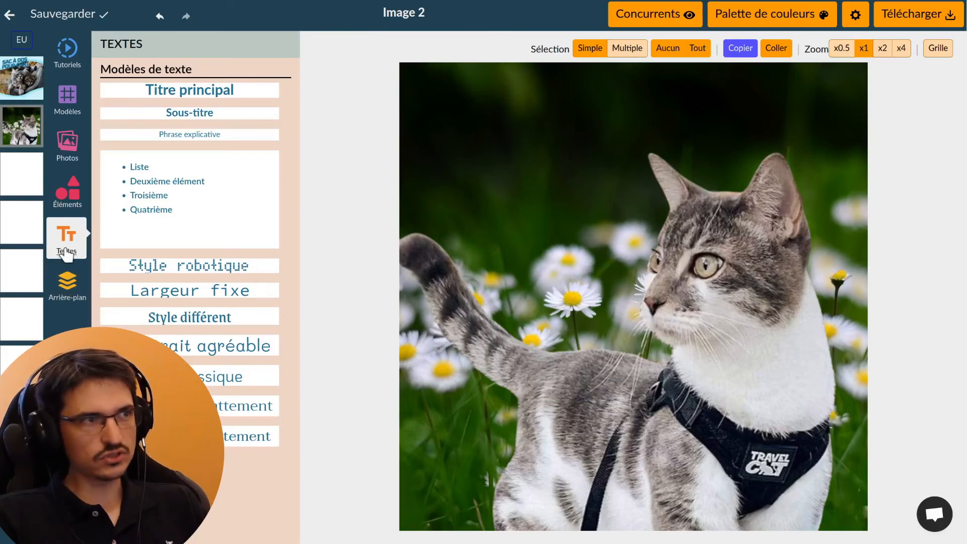
{"action": "left_click", "coordinate": [206, 97]}
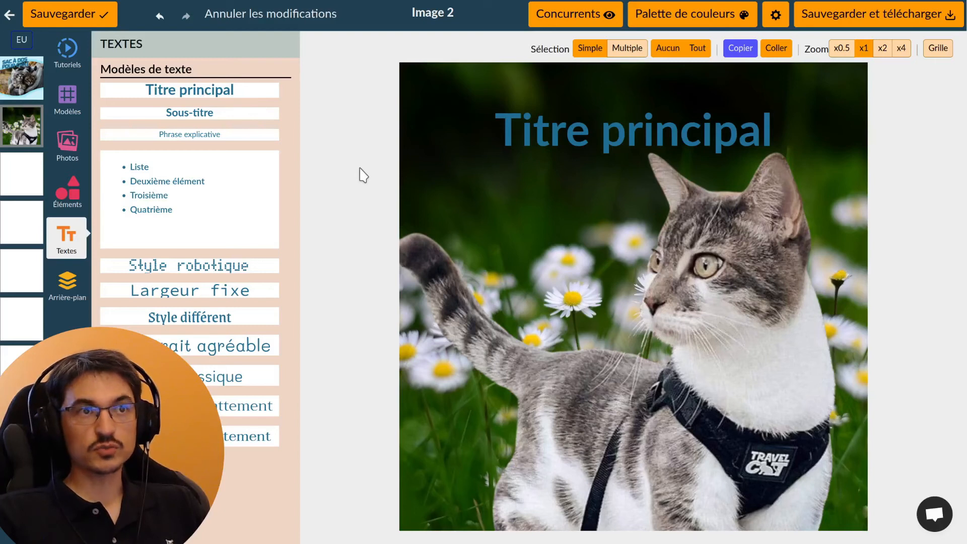
{"action": "left_click", "coordinate": [558, 137]}
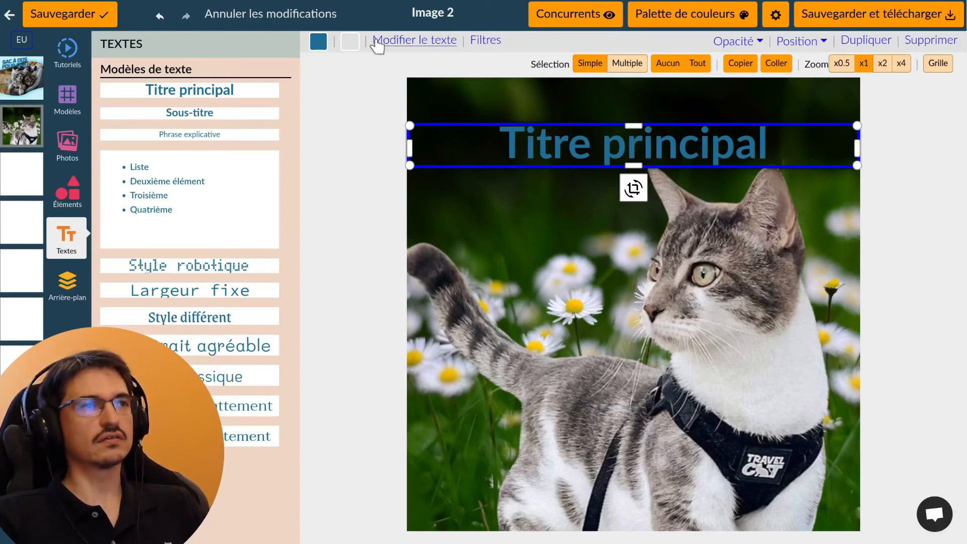
Recolour the Titre principal title magenta
{"action": "left_click", "coordinate": [318, 45]}
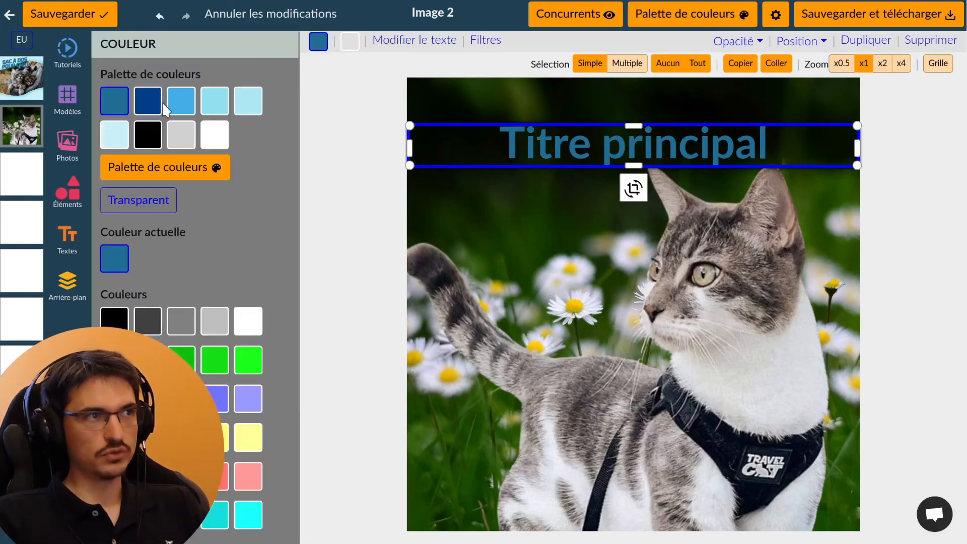
{"action": "left_click", "coordinate": [215, 135]}
{"action": "left_click", "coordinate": [423, 41]}
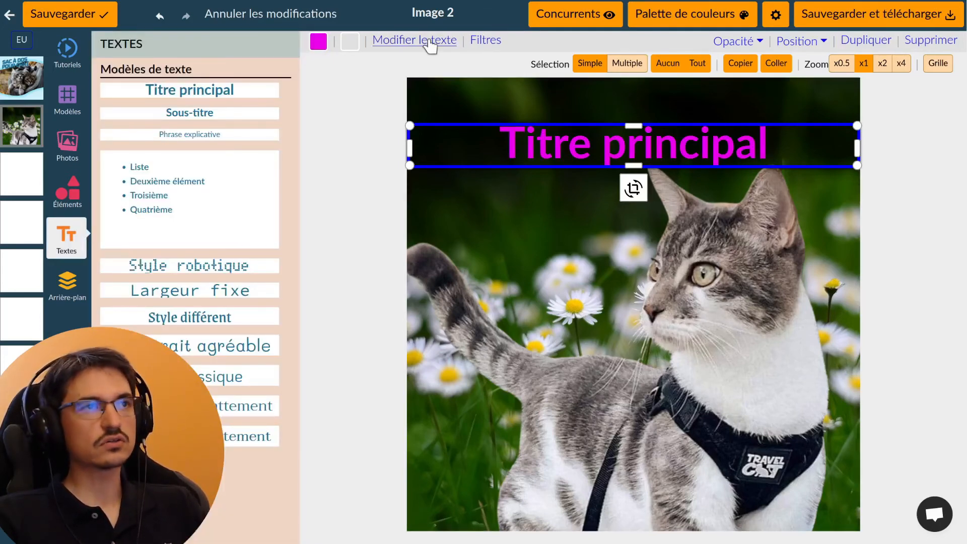
{"action": "left_click", "coordinate": [423, 42]}
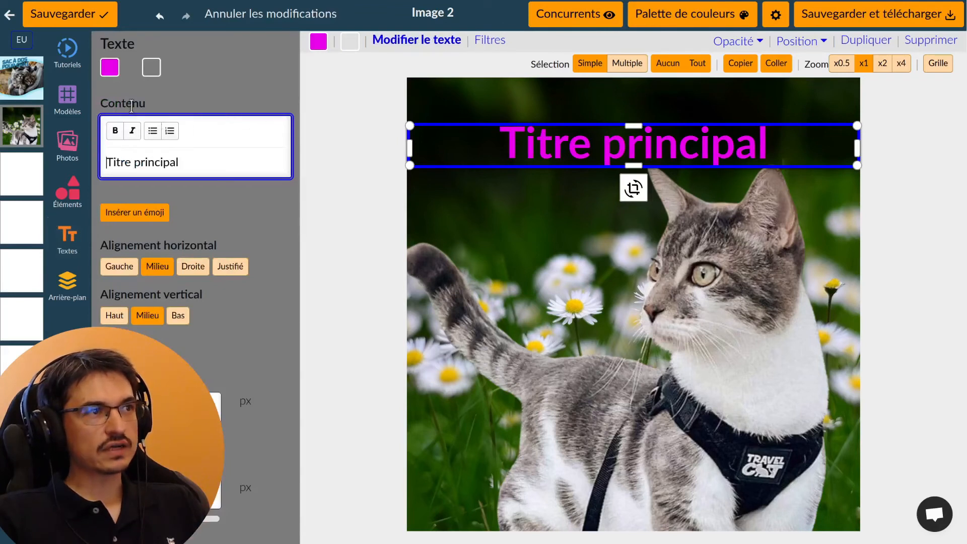
Centre the title text horizontally and align it to the bottom of its box
{"action": "left_click_drag", "start_coordinate": [175, 170], "coordinate": [78, 164]}
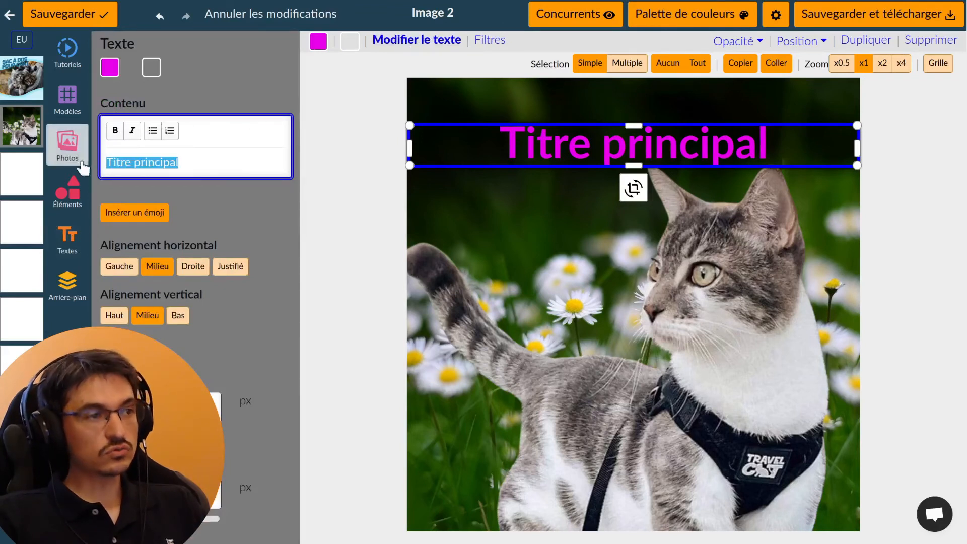
{"action": "left_click", "coordinate": [123, 269]}
{"action": "left_click", "coordinate": [158, 267]}
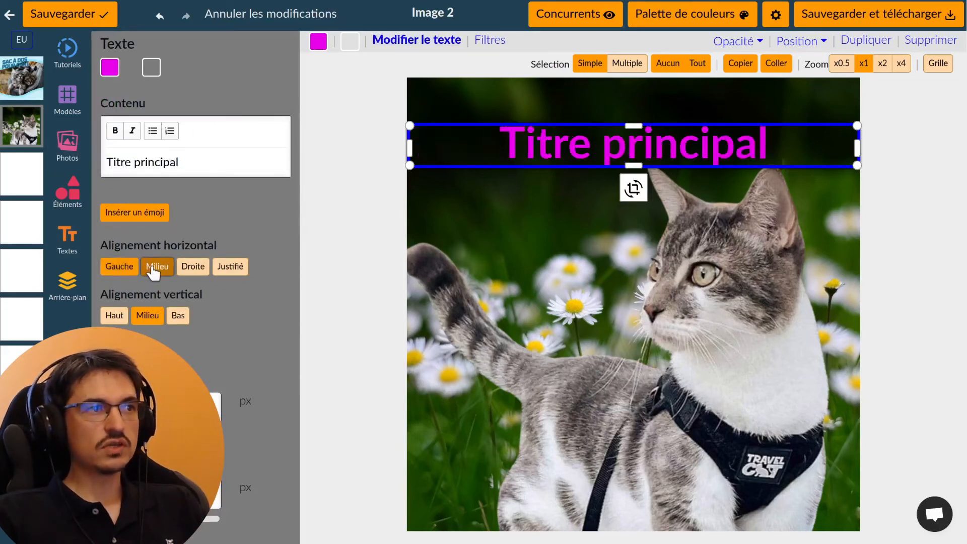
{"action": "left_click", "coordinate": [189, 271]}
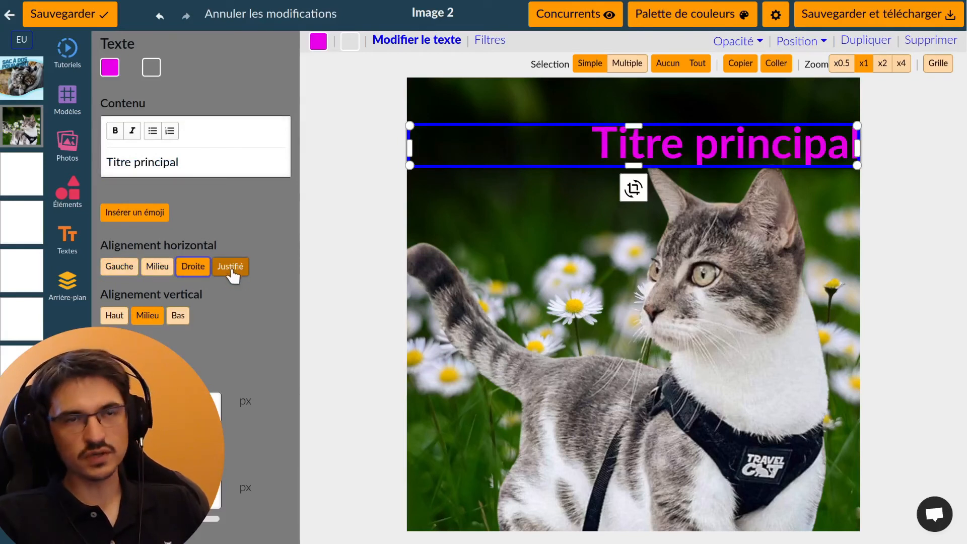
{"action": "left_click", "coordinate": [157, 267]}
{"action": "left_click", "coordinate": [178, 315]}
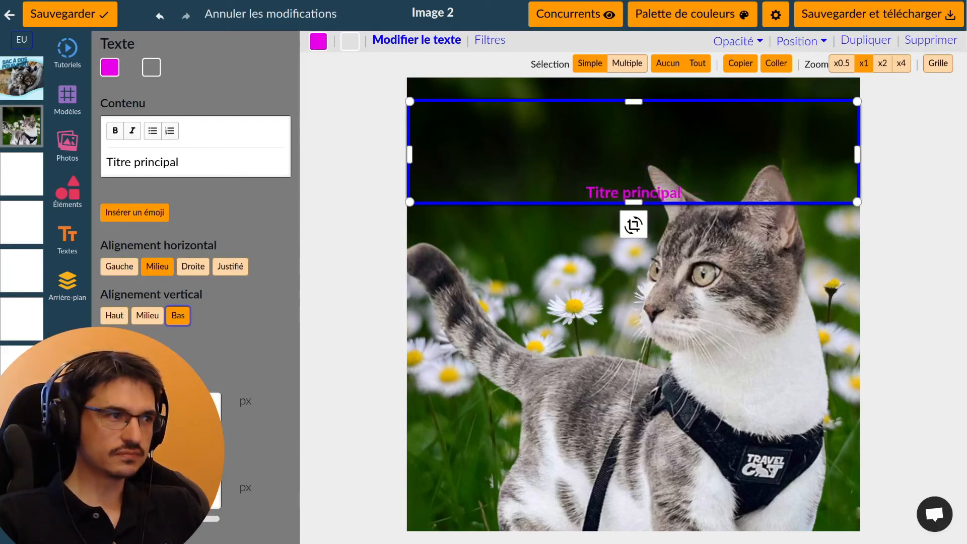
Lower the title's font weight to 500, switch it to the Mali font, and test rotating it
{"action": "scroll", "coordinate": [268, 318], "scroll_direction": "down", "scroll_amount": 5}
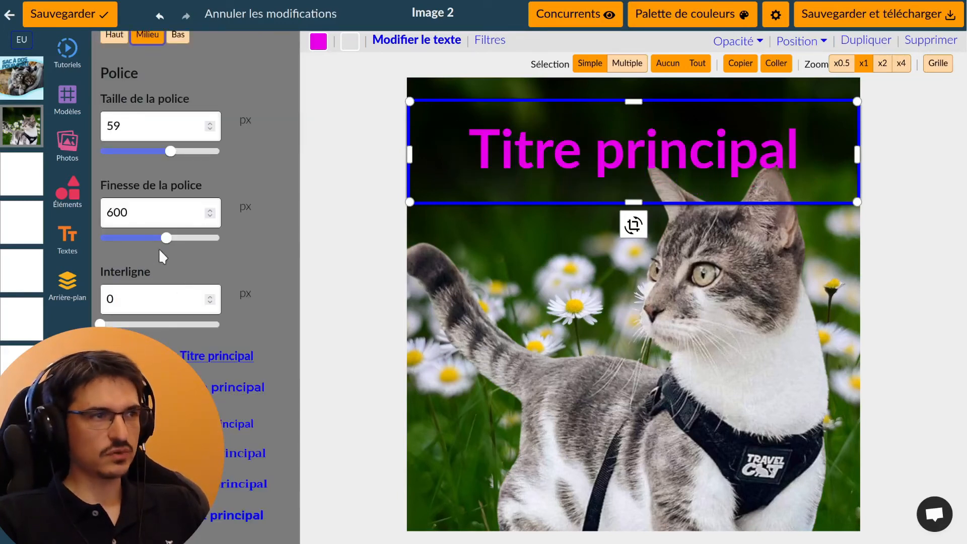
{"action": "mouse_move", "coordinate": [167, 244]}
{"action": "left_mouse_down"}
{"action": "mouse_move", "coordinate": [104, 247]}
{"action": "mouse_move", "coordinate": [141, 242]}
{"action": "mouse_move", "coordinate": [207, 254]}
{"action": "mouse_move", "coordinate": [156, 259]}
{"action": "left_mouse_up"}
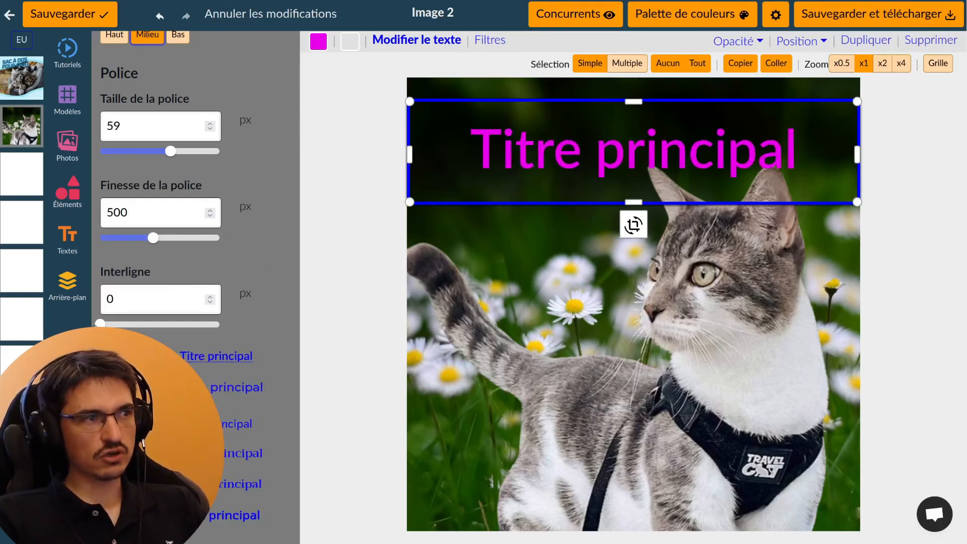
{"action": "scroll", "coordinate": [271, 154], "scroll_direction": "down", "scroll_amount": 5}
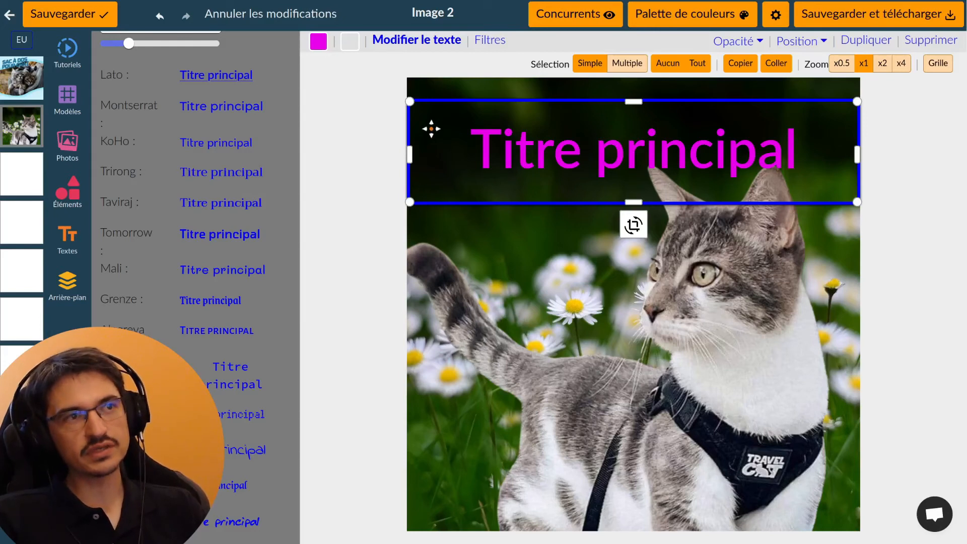
{"action": "left_click", "coordinate": [237, 270]}
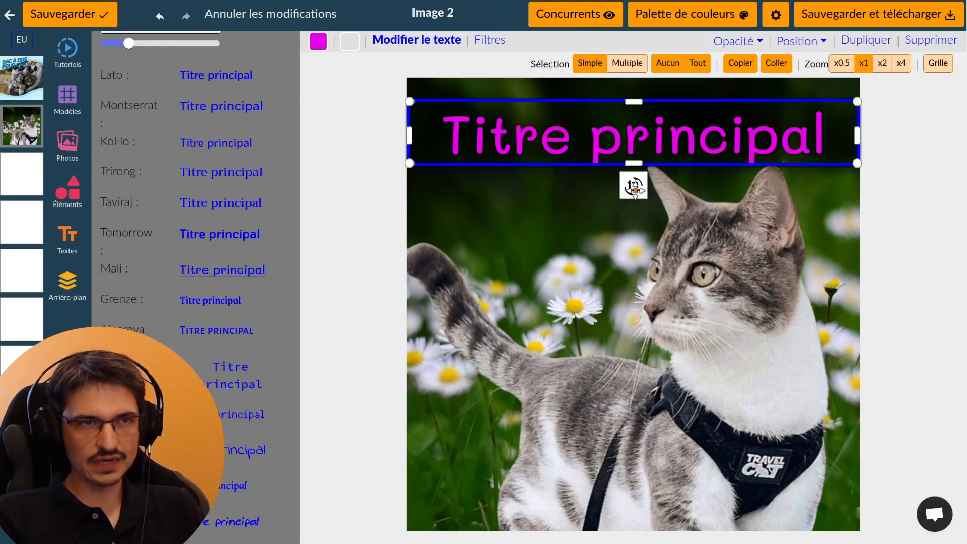
{"action": "left_click_drag", "start_coordinate": [635, 192], "coordinate": [630, 256]}
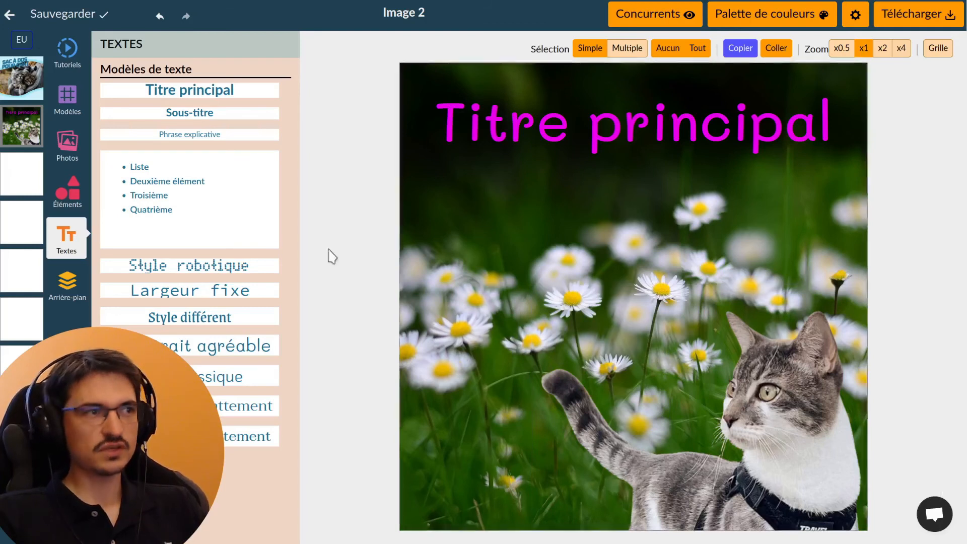
Add the first Flèches arrow and stretch it diagonally across the daisies toward the cat
{"action": "left_click", "coordinate": [75, 202]}
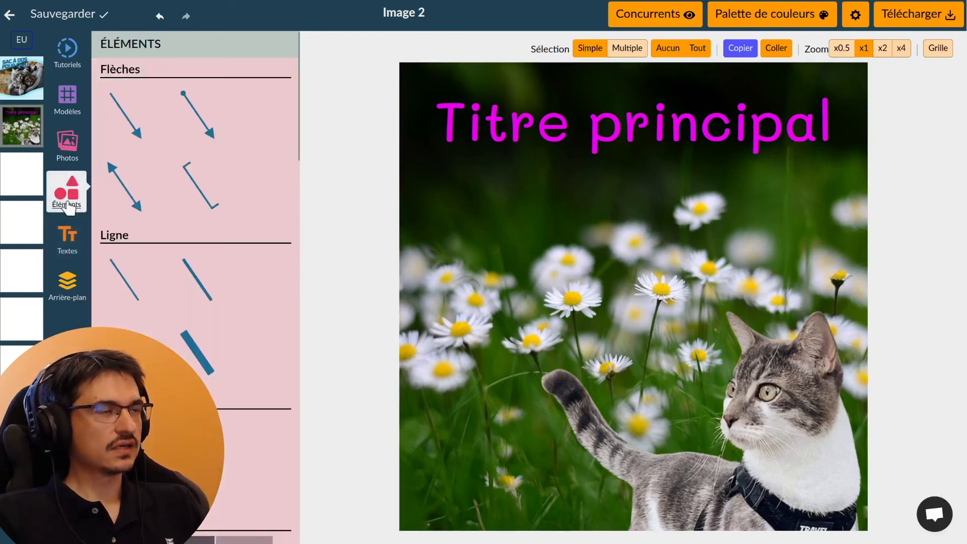
{"action": "left_click", "coordinate": [125, 116]}
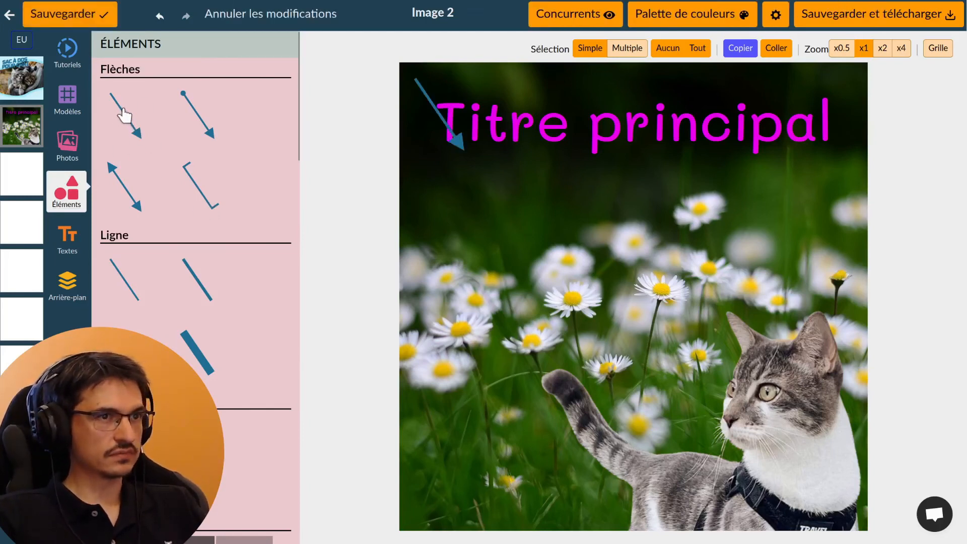
{"action": "left_click", "coordinate": [435, 106]}
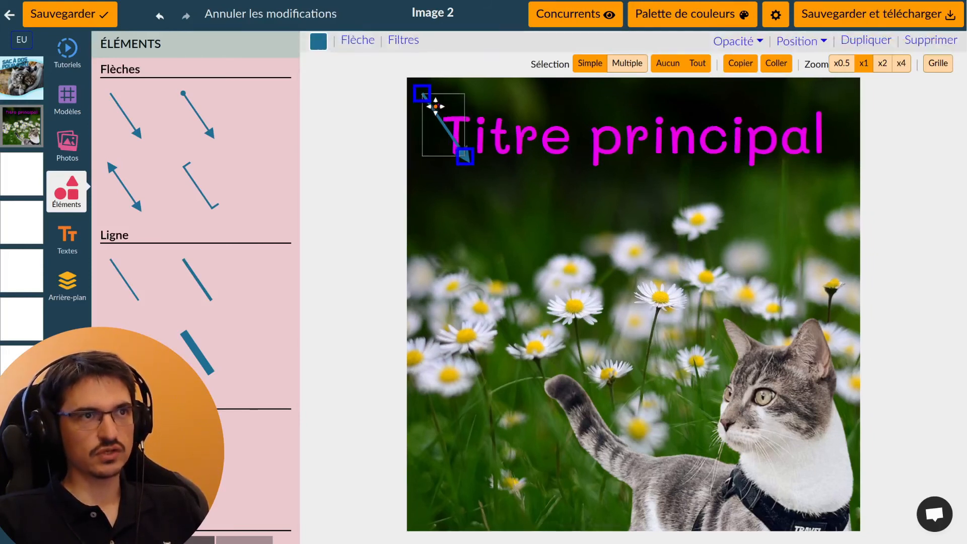
{"action": "left_click_drag", "start_coordinate": [442, 120], "coordinate": [498, 249]}
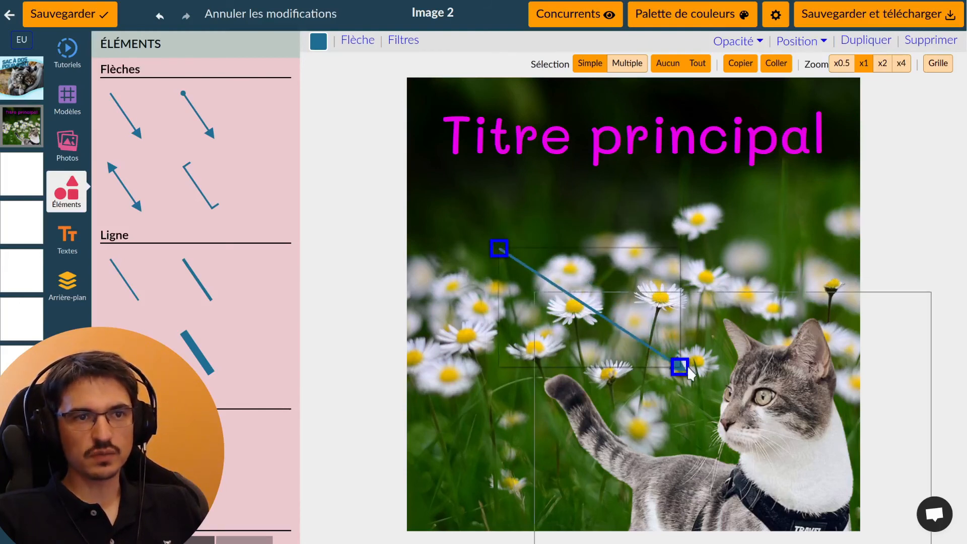
{"action": "mouse_move", "coordinate": [679, 366]}
{"action": "left_mouse_down"}
{"action": "mouse_move", "coordinate": [684, 323]}
{"action": "mouse_move", "coordinate": [655, 403]}
{"action": "mouse_move", "coordinate": [677, 363]}
{"action": "mouse_move", "coordinate": [677, 391]}
{"action": "mouse_move", "coordinate": [673, 381]}
{"action": "left_mouse_up"}
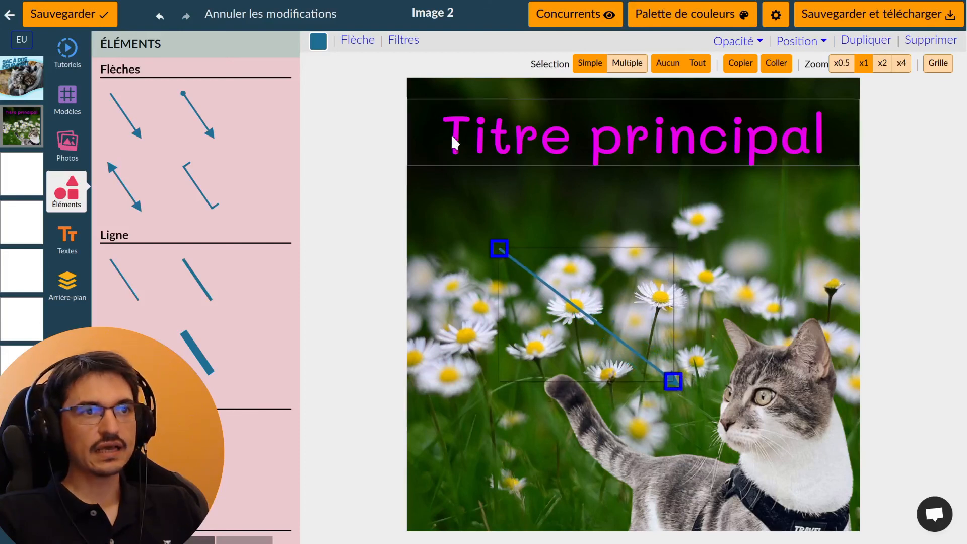
Make the arrow red with a line width of about 17.8
{"action": "left_click", "coordinate": [361, 46]}
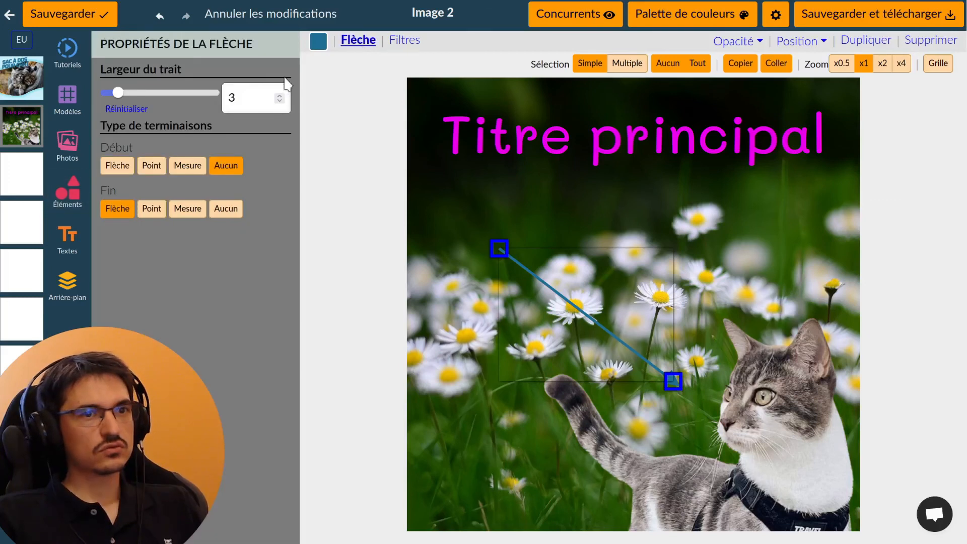
{"action": "left_click_drag", "start_coordinate": [117, 93], "coordinate": [205, 100]}
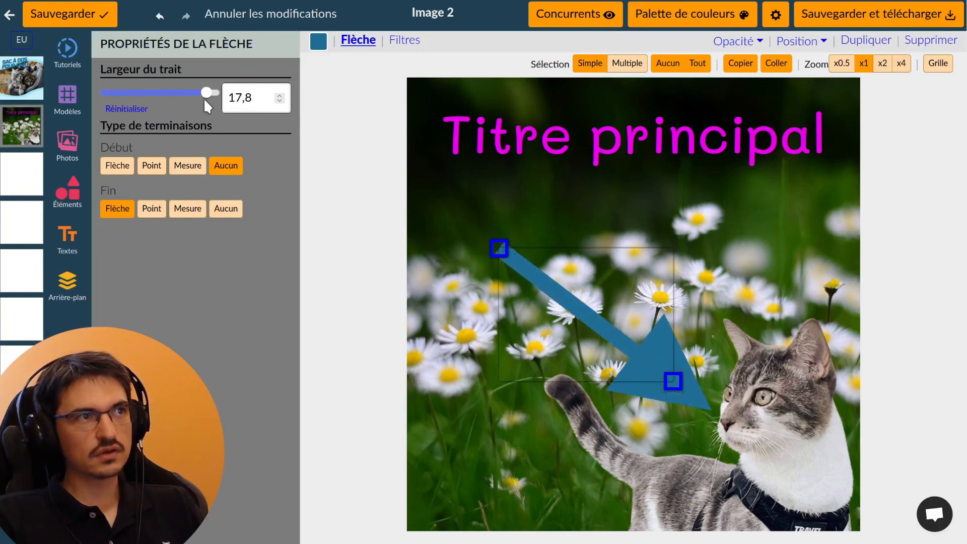
{"action": "left_click", "coordinate": [318, 45]}
{"action": "left_click", "coordinate": [147, 476]}
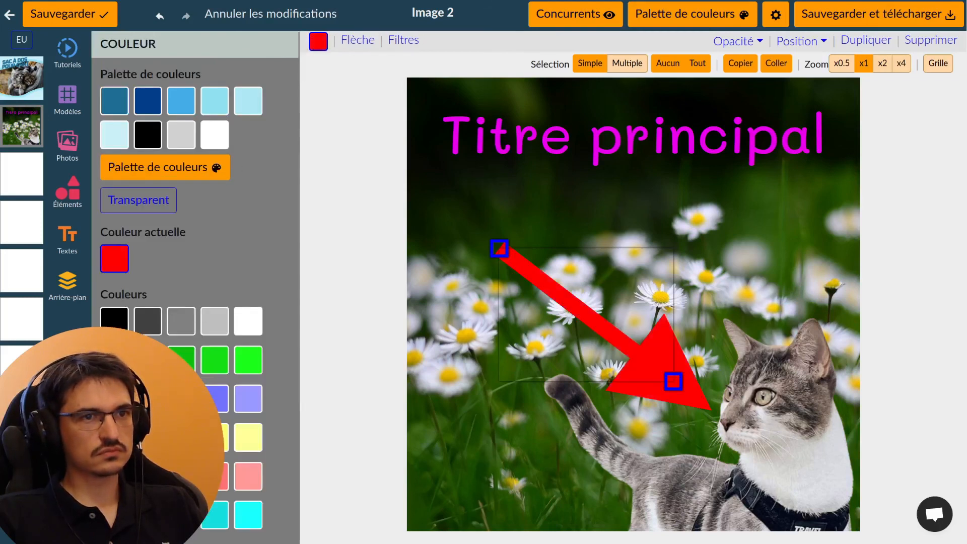
Aim the arrowhead at the cat's face and download the finished image
{"action": "left_click_drag", "start_coordinate": [499, 246], "coordinate": [471, 206]}
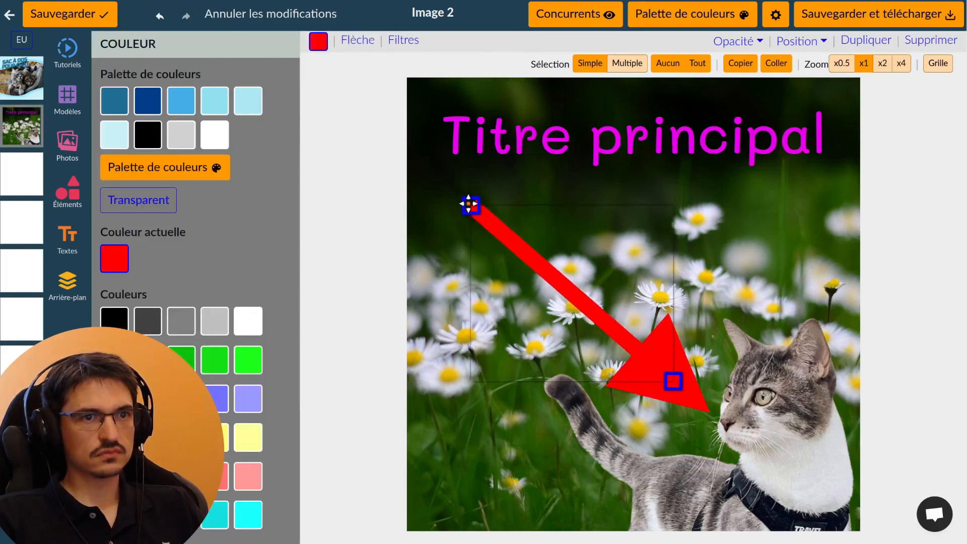
{"action": "left_click_drag", "start_coordinate": [672, 381], "coordinate": [663, 359]}
{"action": "left_click", "coordinate": [364, 272]}
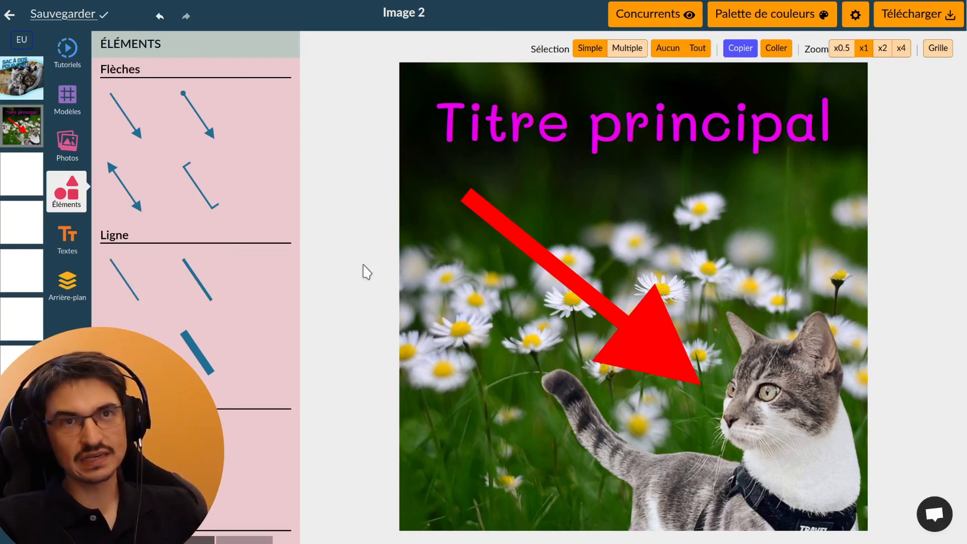
{"action": "left_click", "coordinate": [939, 23]}
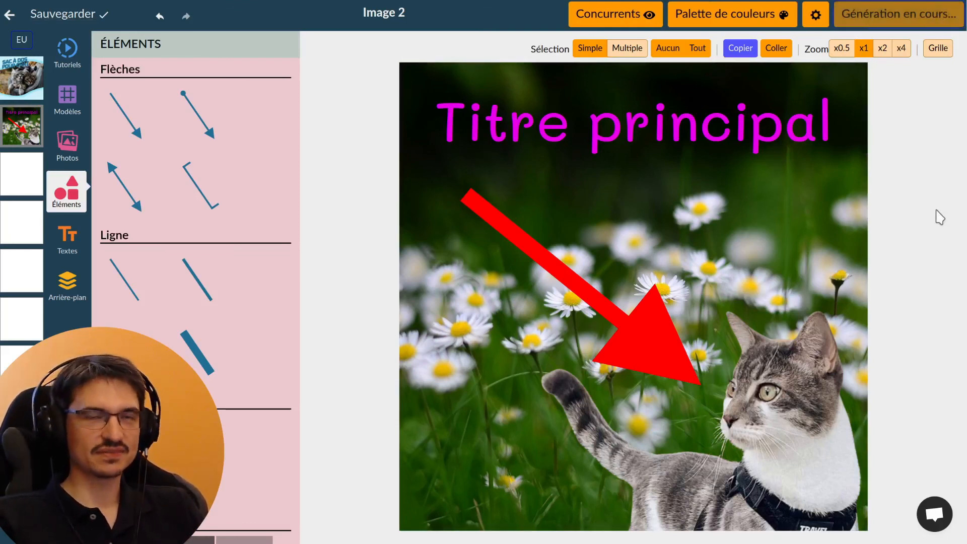